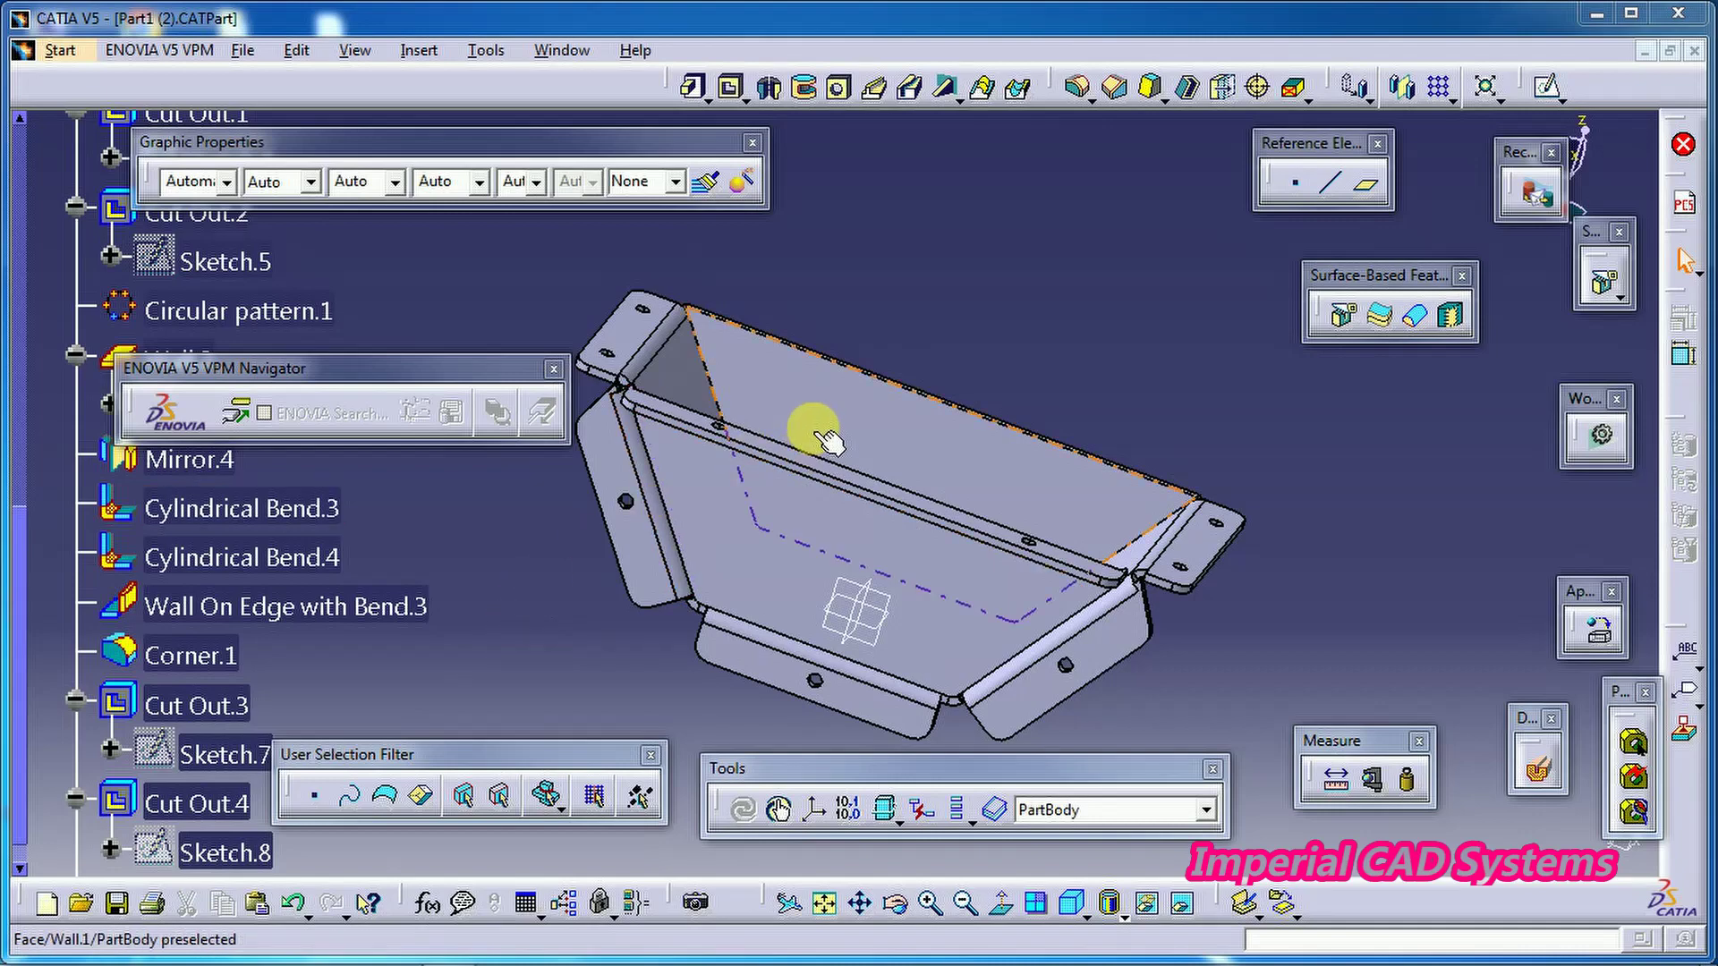
Step: Orbit and pan the tray so its large bottom face is seen from above
middle_click_drag(882, 483, 962, 514)
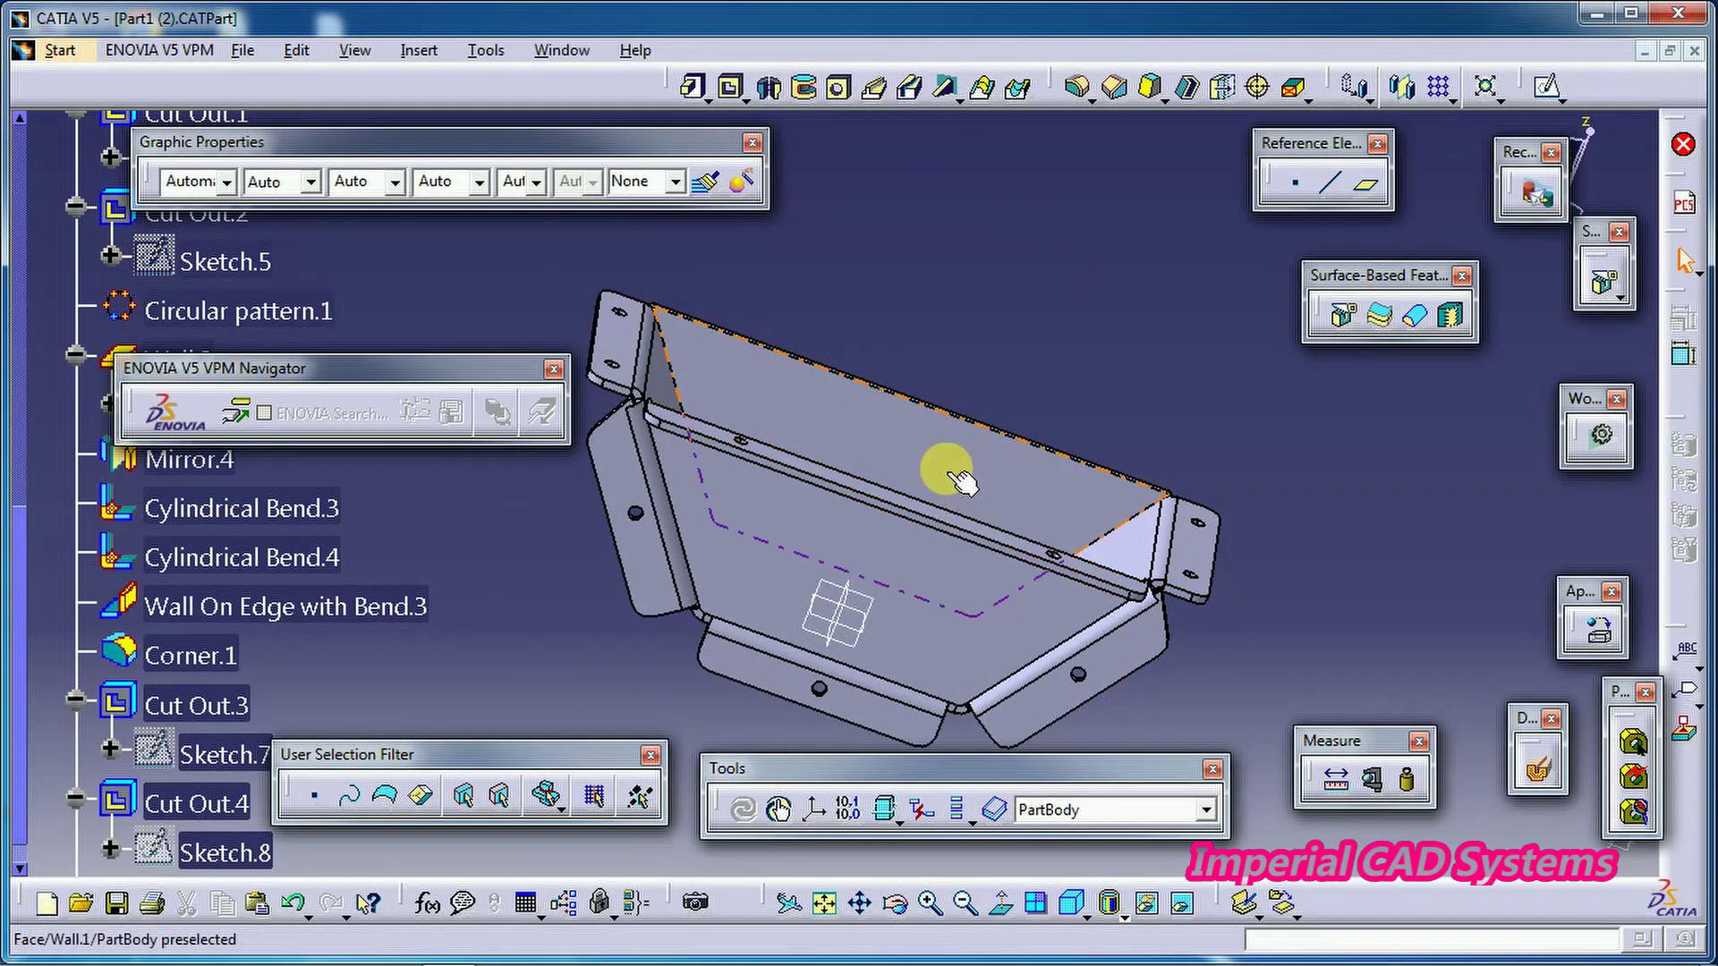
middle_click_drag(955, 477, 895, 499)
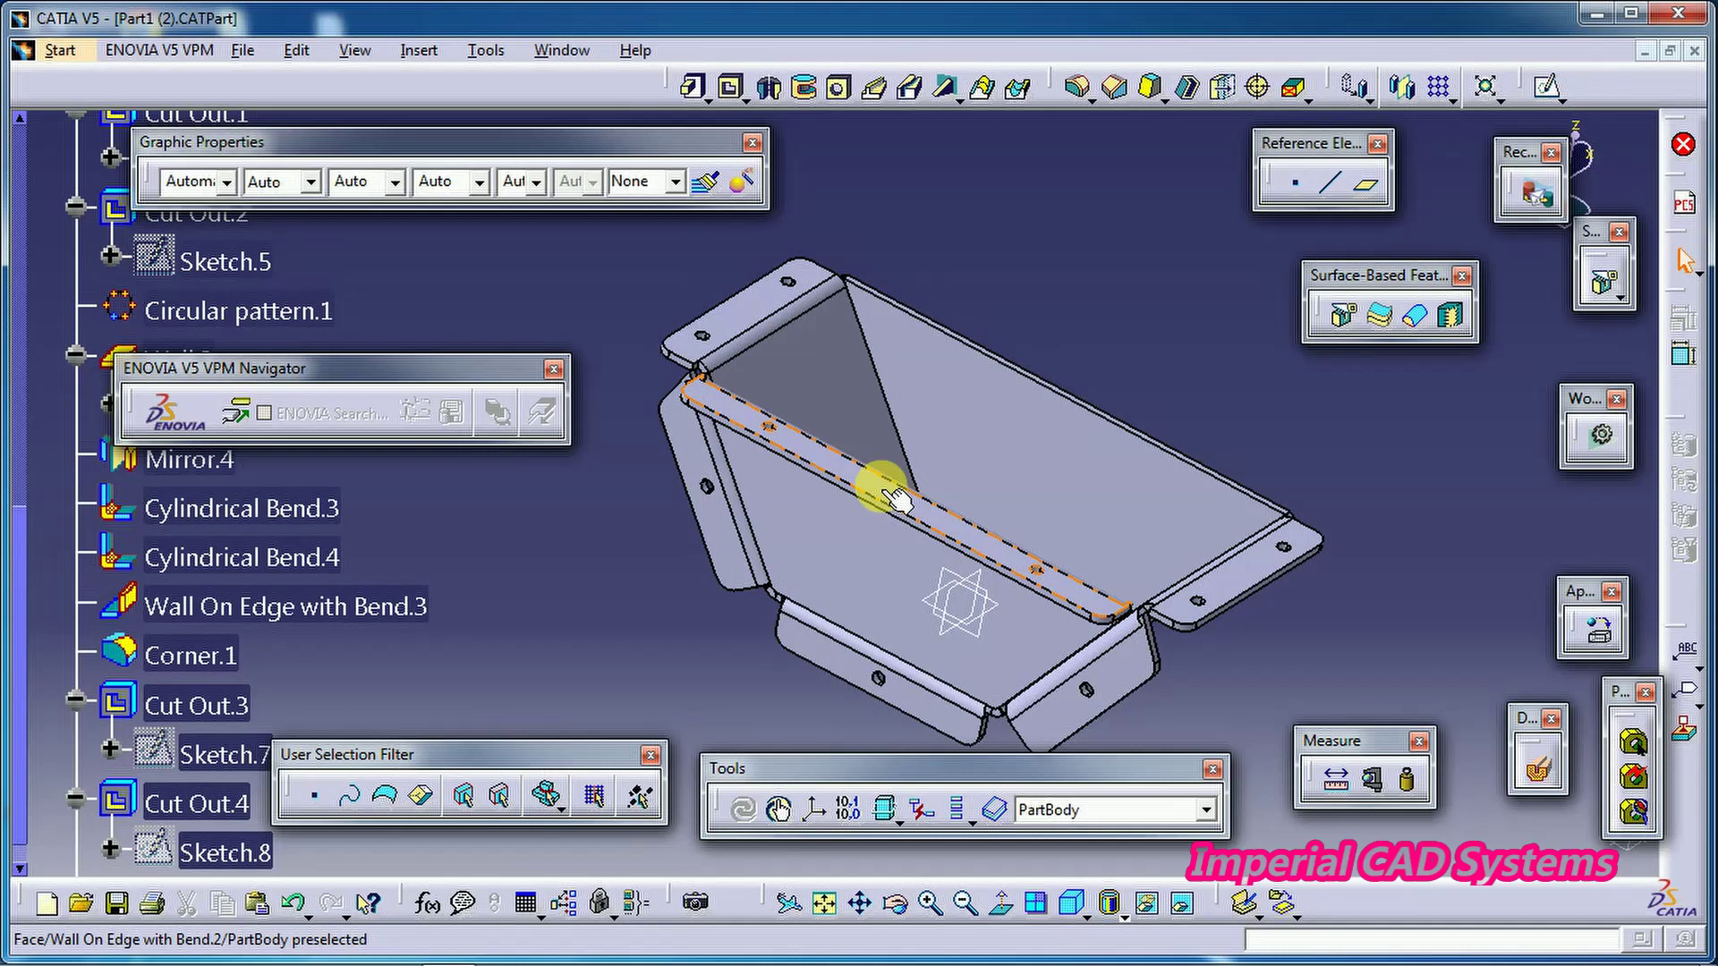
middle_click_drag(837, 474, 1005, 601)
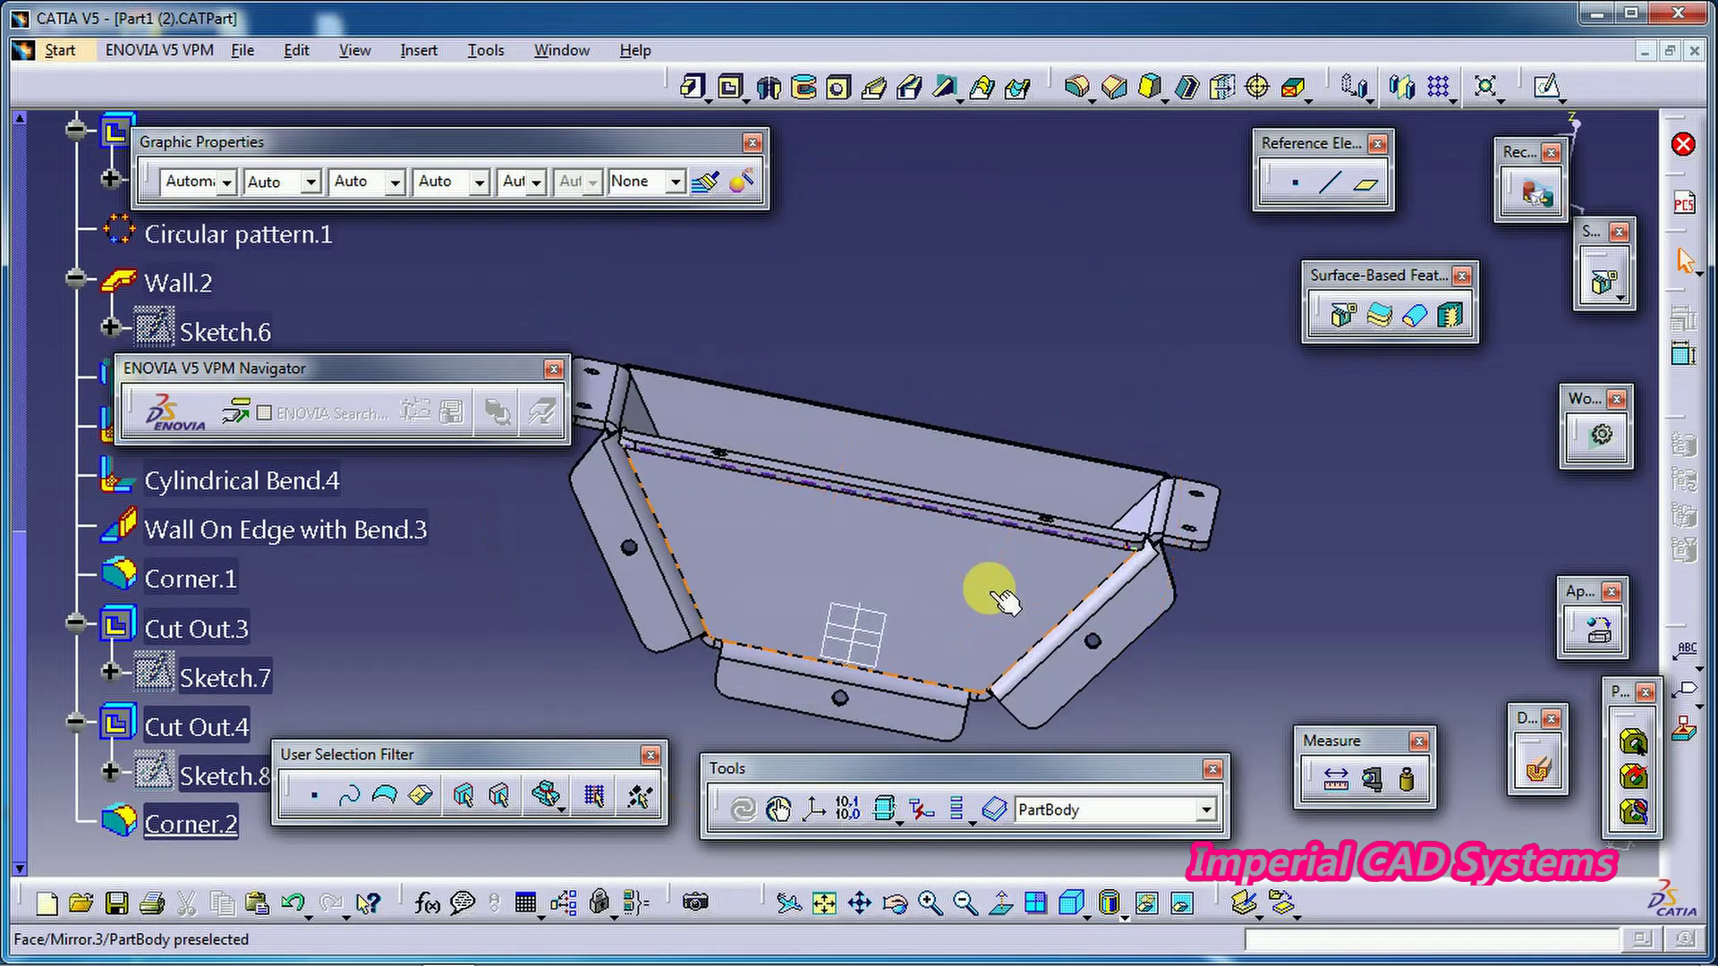
Step: Start a new sketch on the tray's bottom face and move the Visualization toolbar aside
left_click(908, 572)
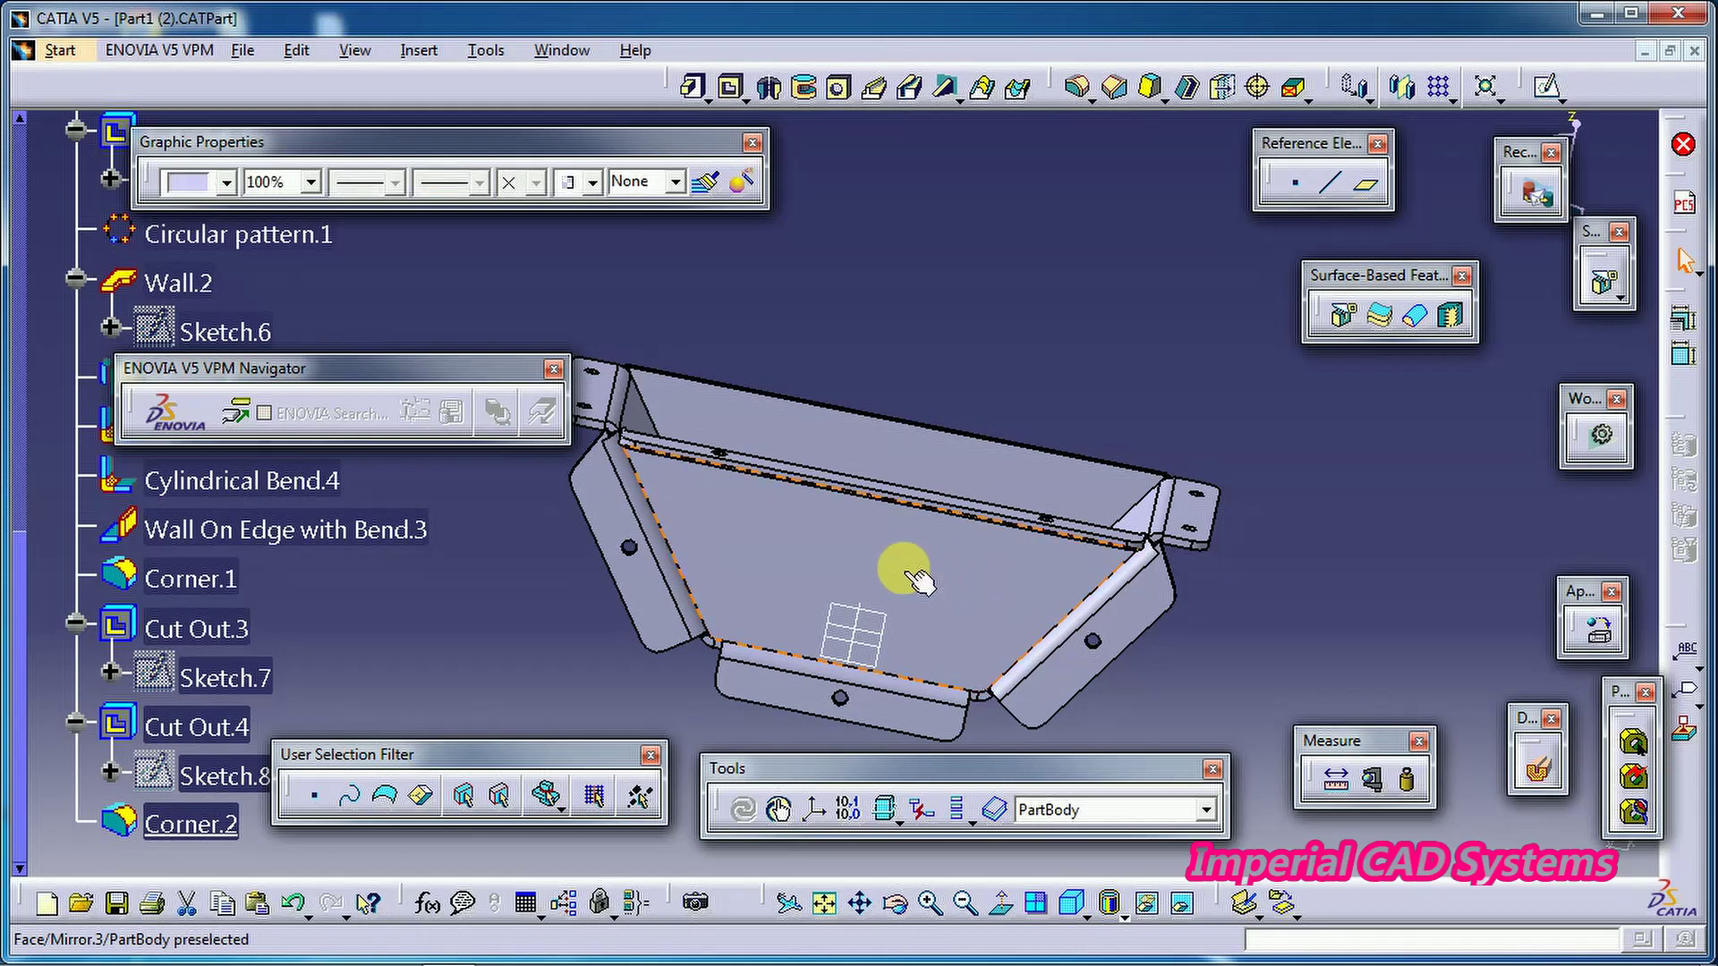
left_click(1549, 88)
left_click_drag(1166, 751, 678, 777)
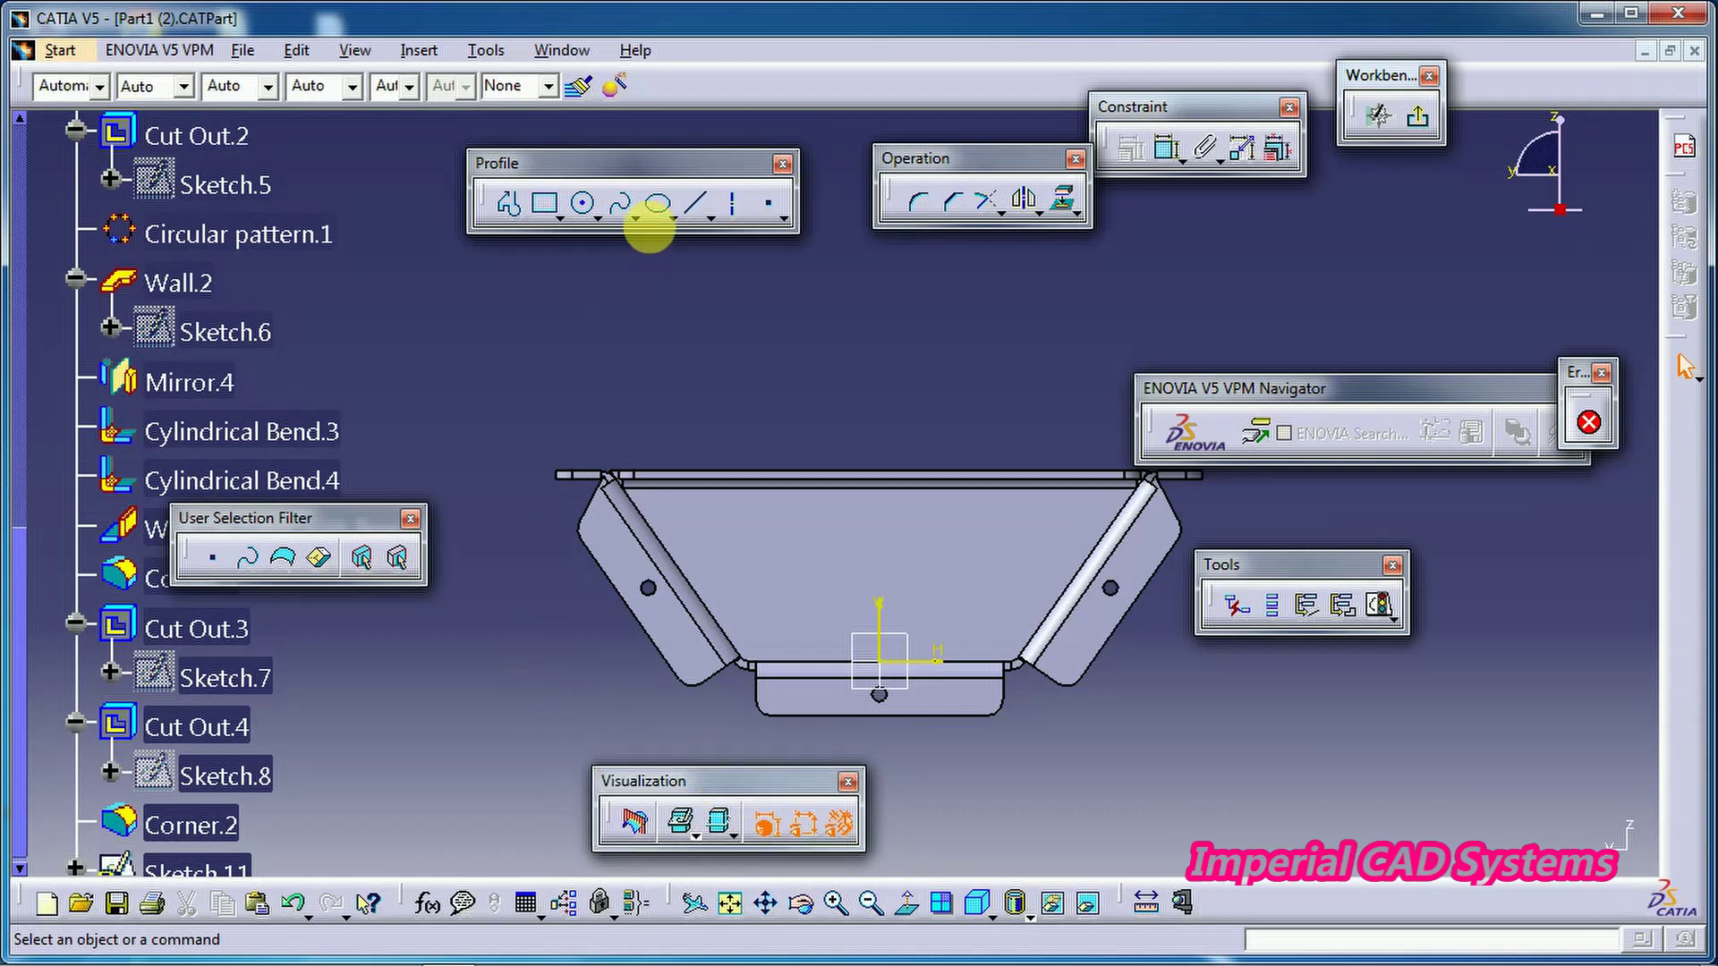
Step: Draw a circle and a small constrained rectangle on the face
left_click(582, 204)
left_click(769, 562)
left_click(795, 537)
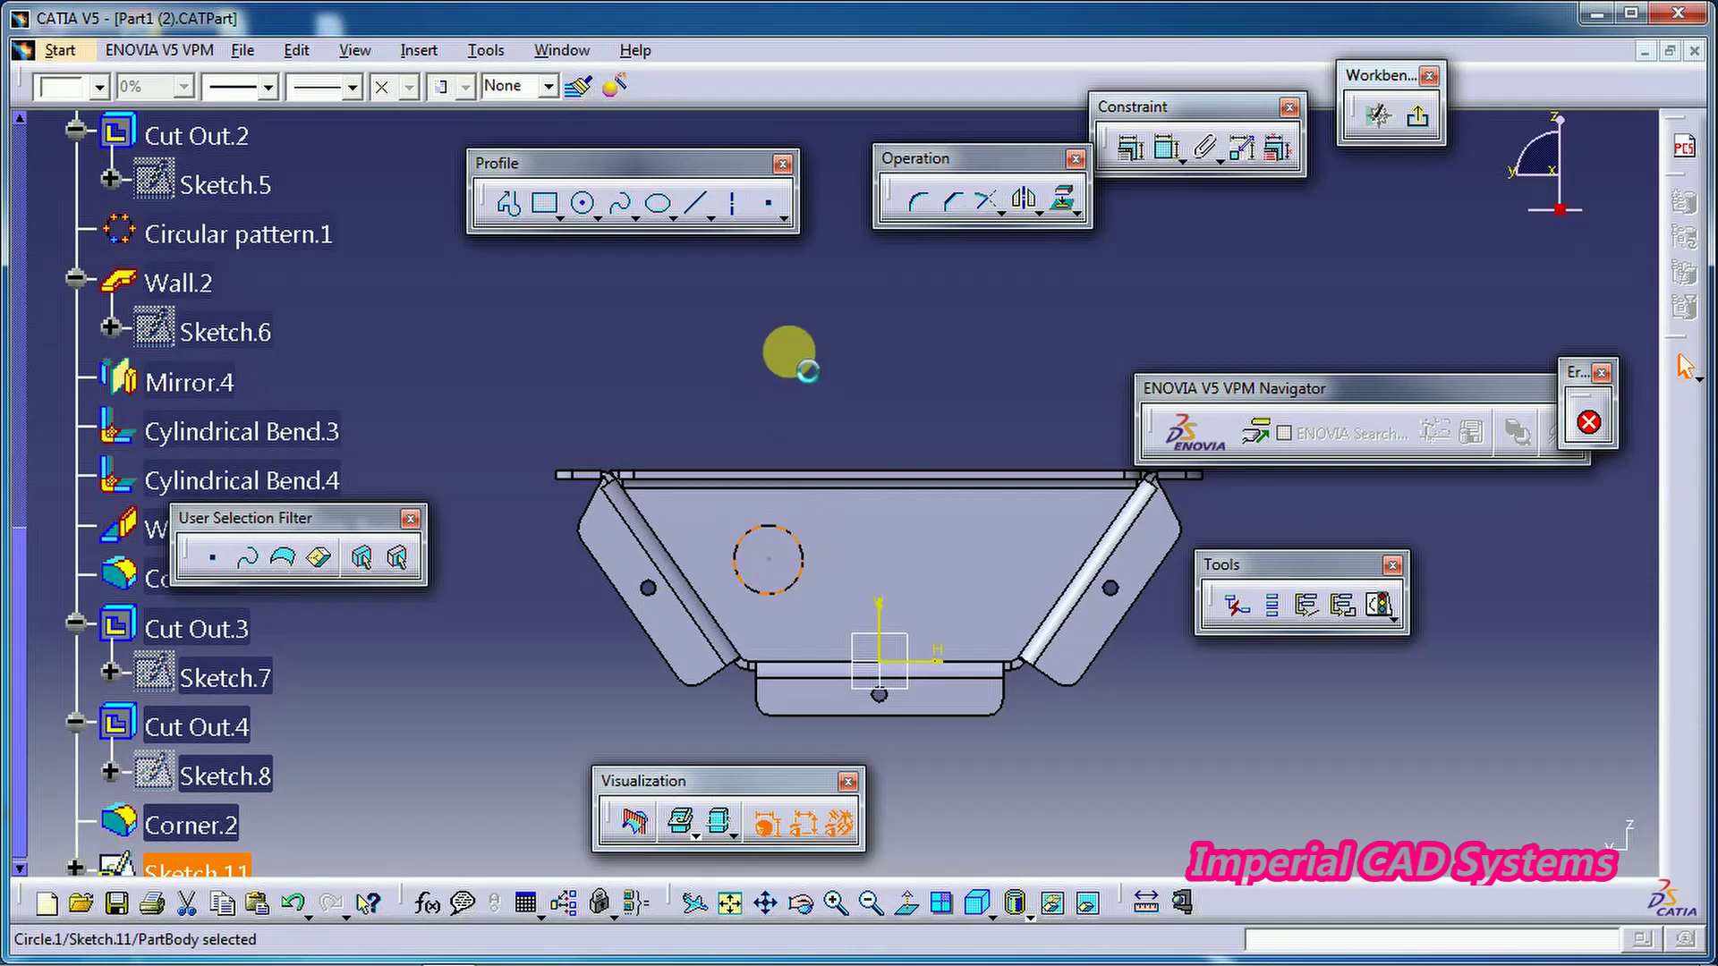
left_click(544, 204)
left_click(970, 526)
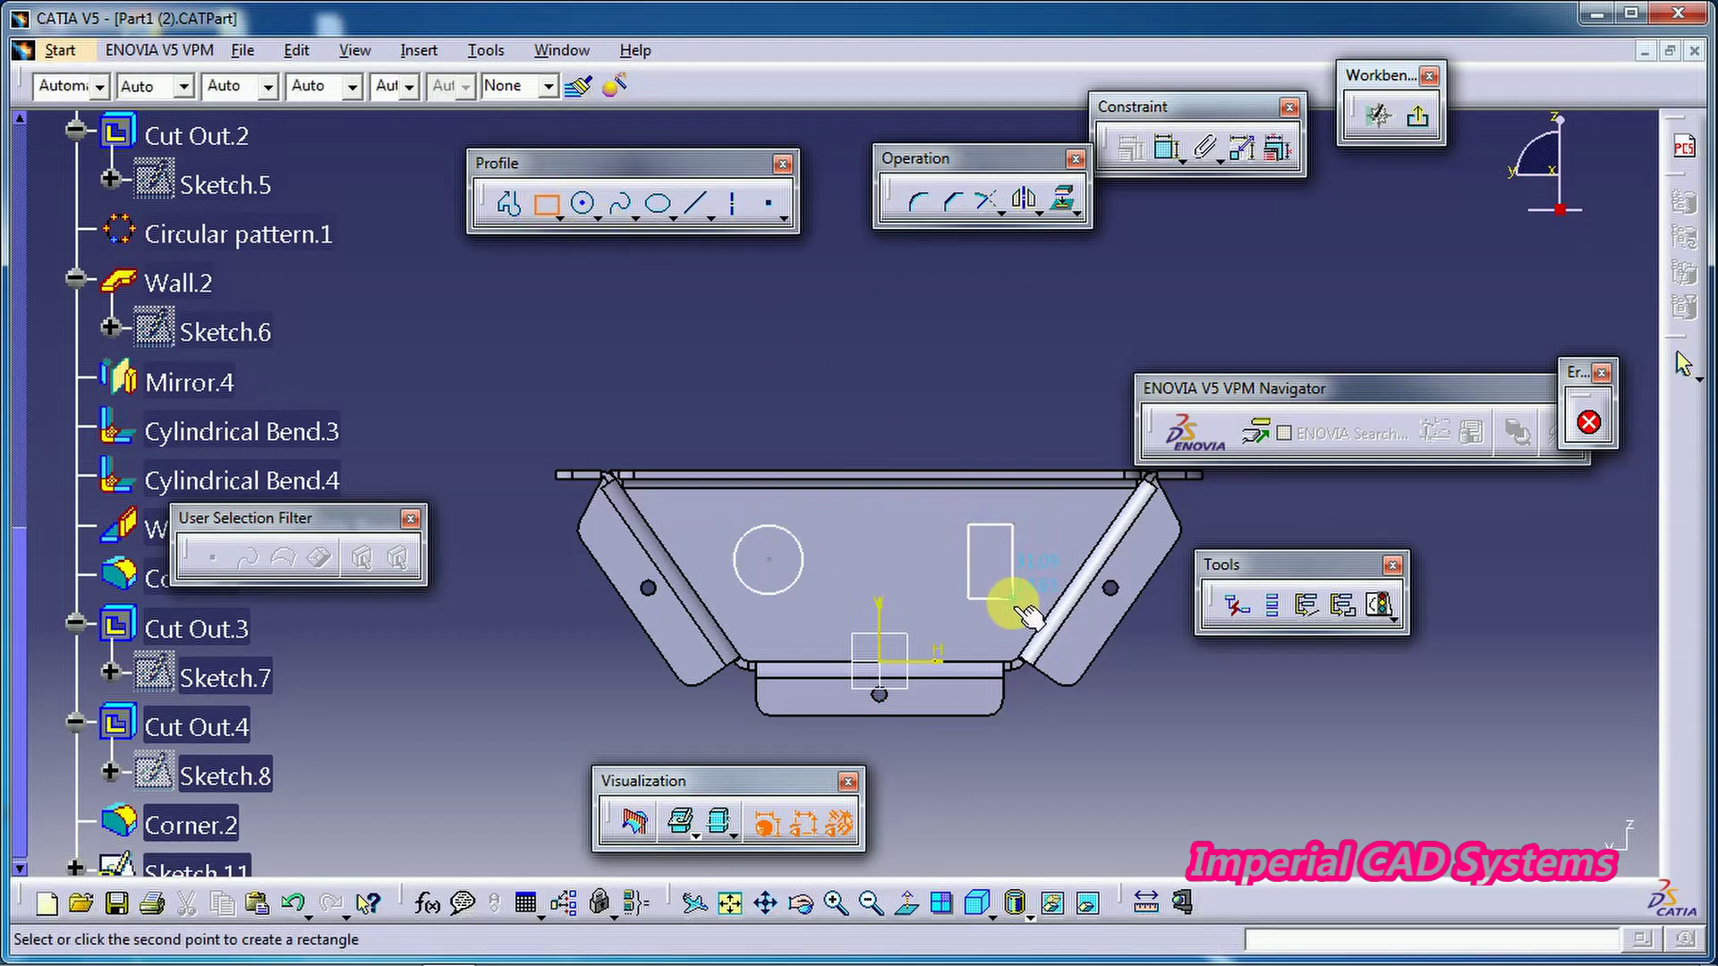
left_click(1013, 602)
left_click(775, 399)
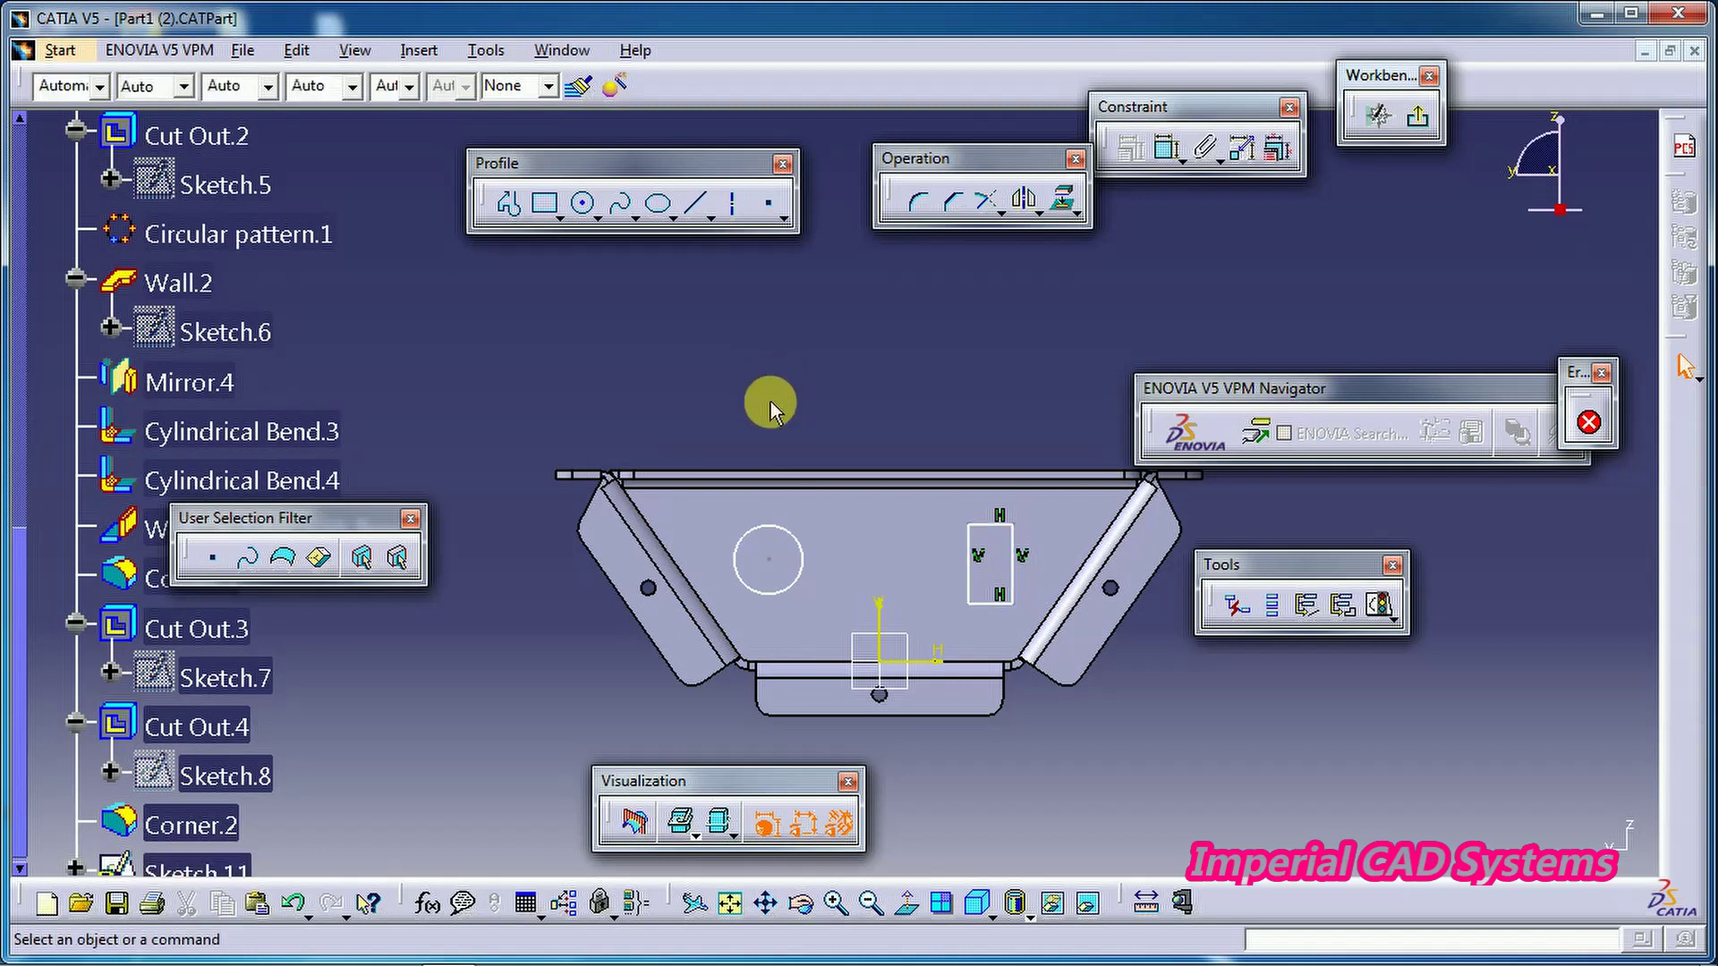
Step: Browse the 3D background display modes, trying a different mode and reopening the list
left_click(732, 832)
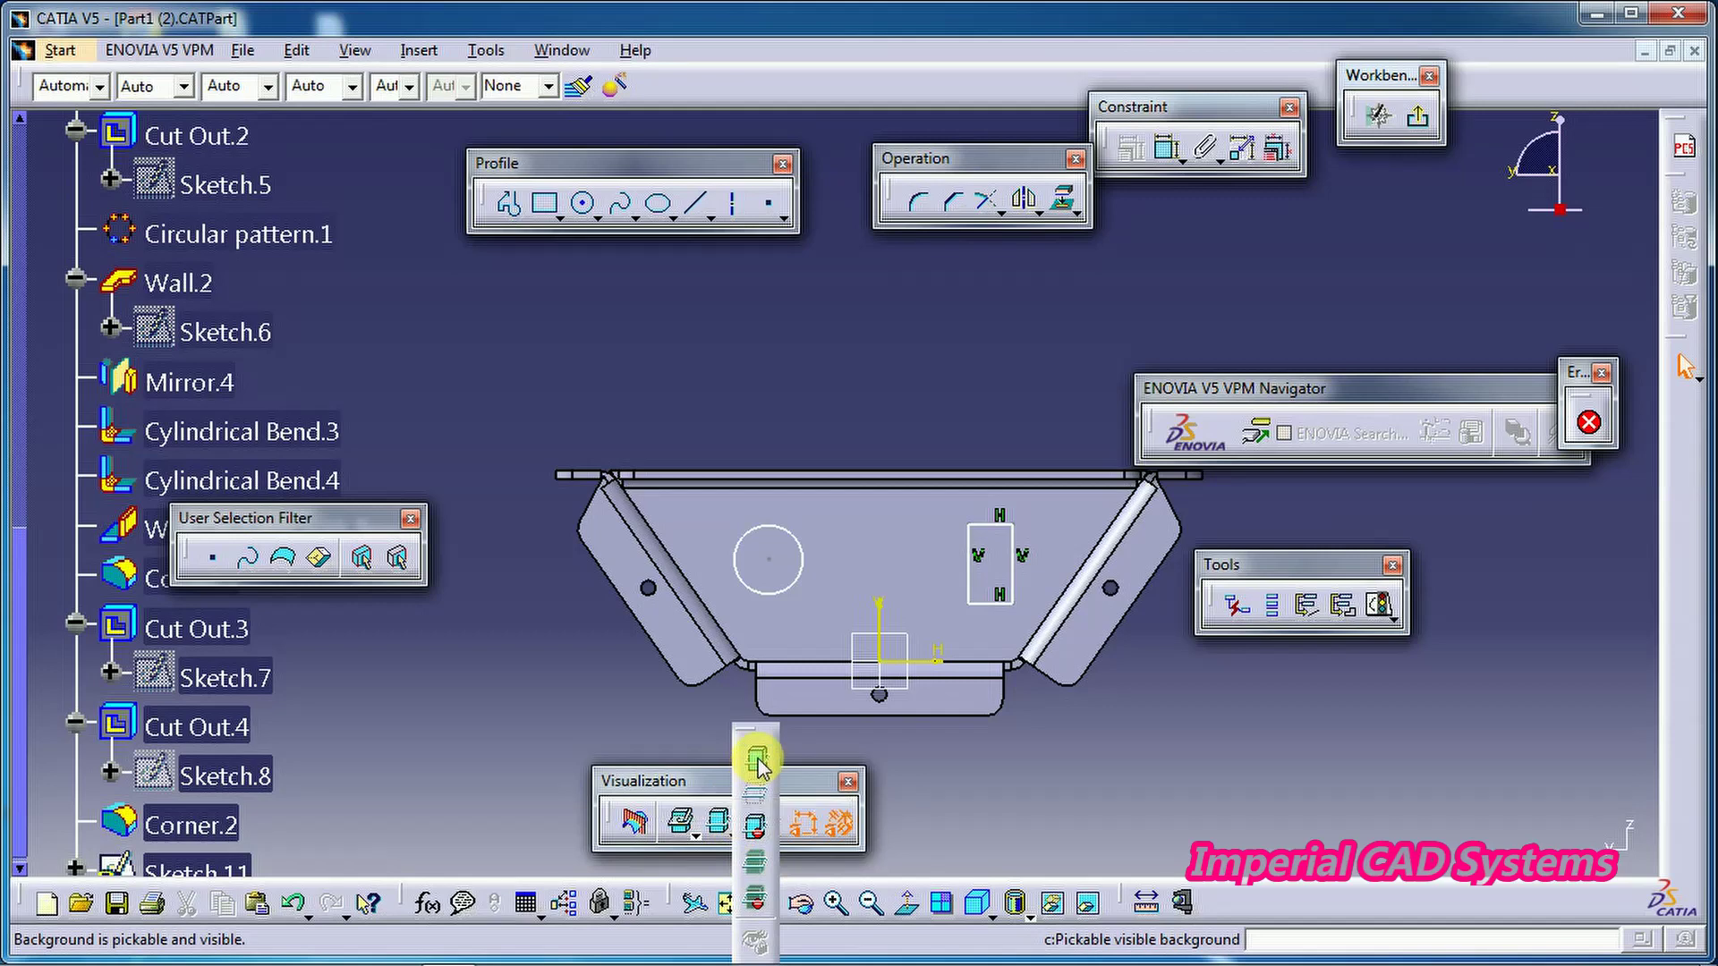
left_click(683, 763)
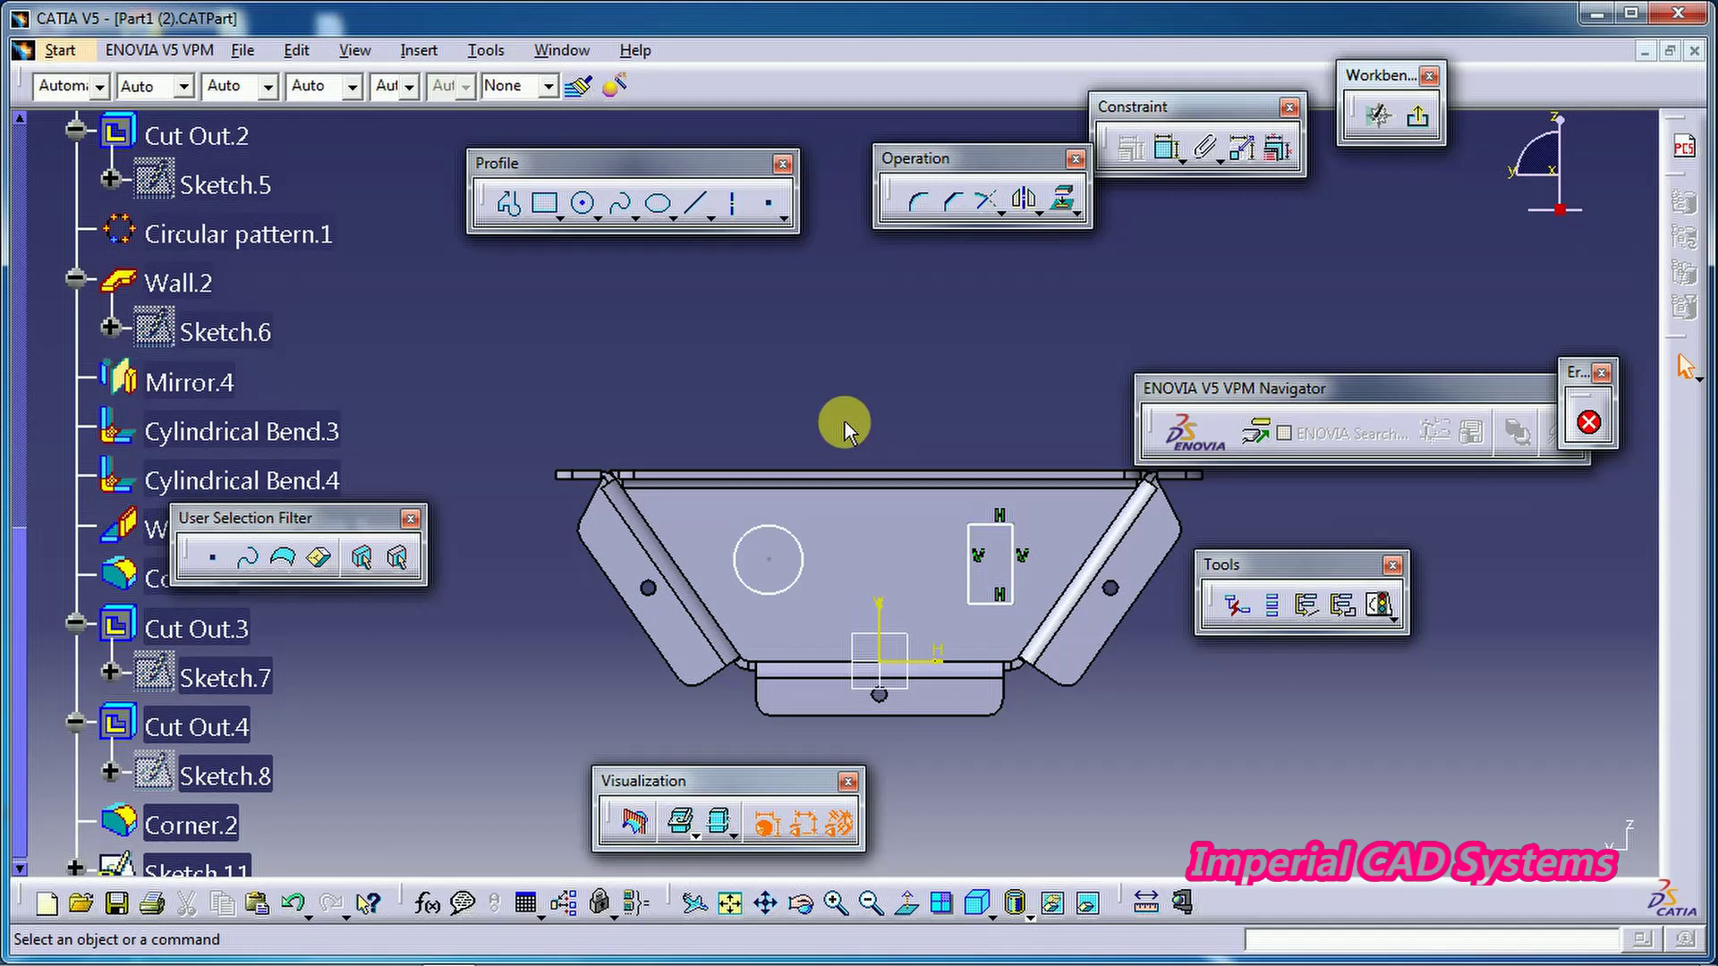
left_click(728, 839)
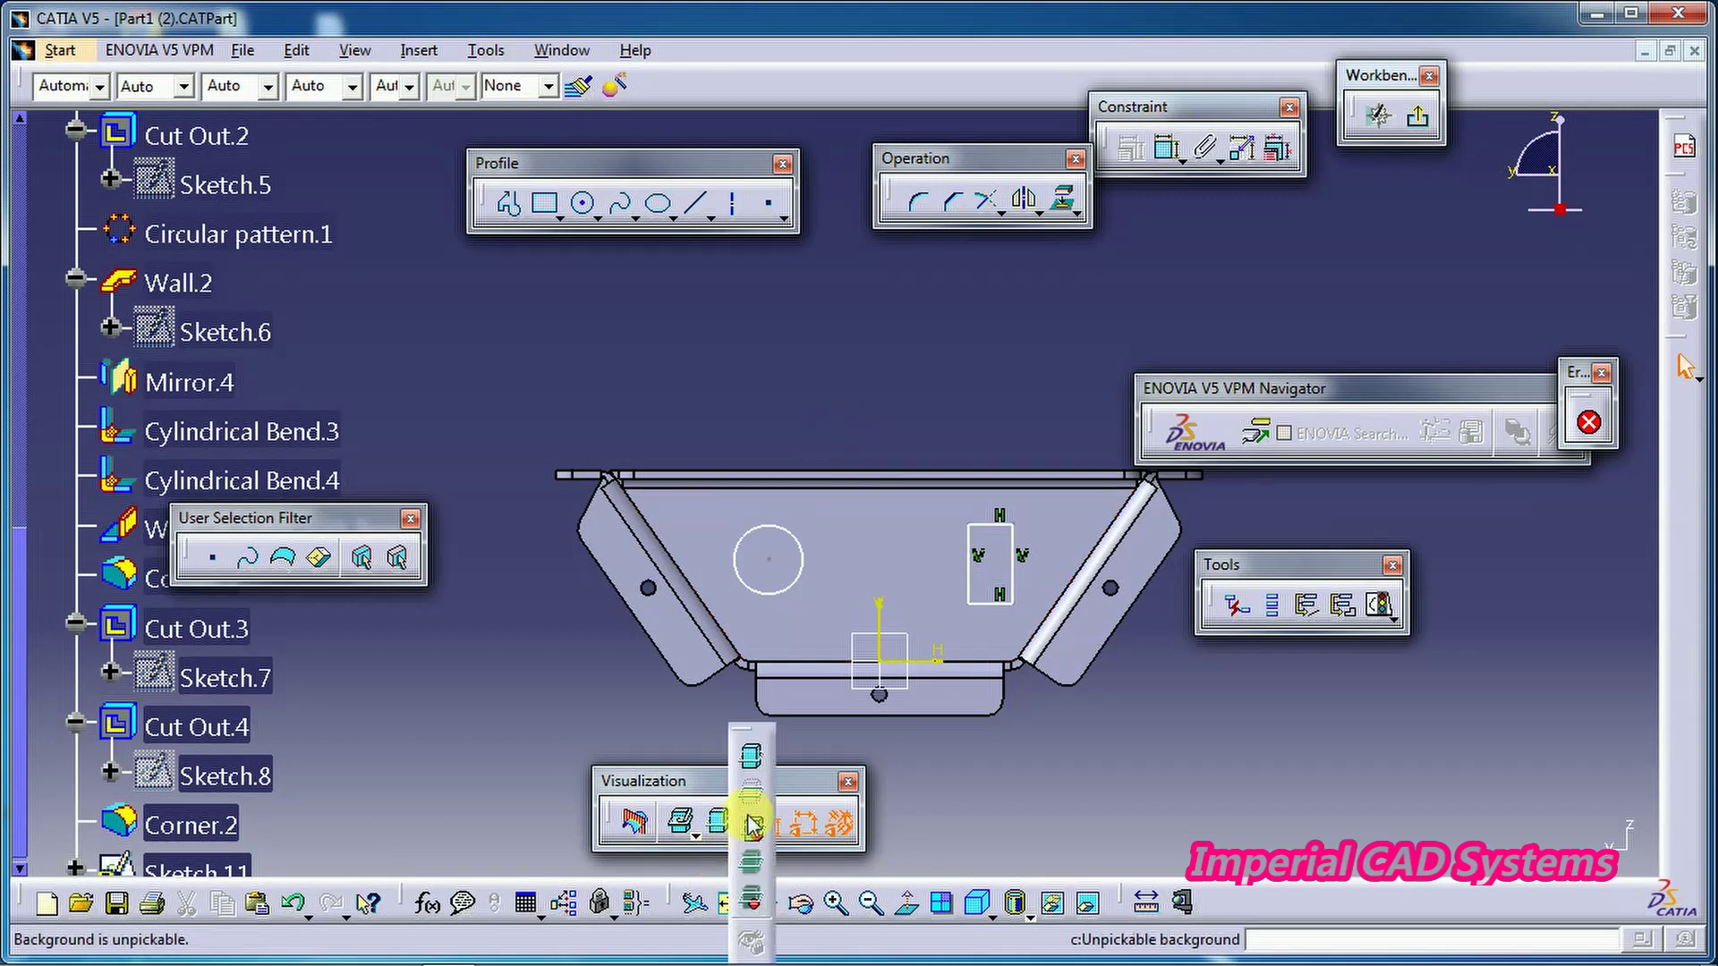
left_click(757, 763)
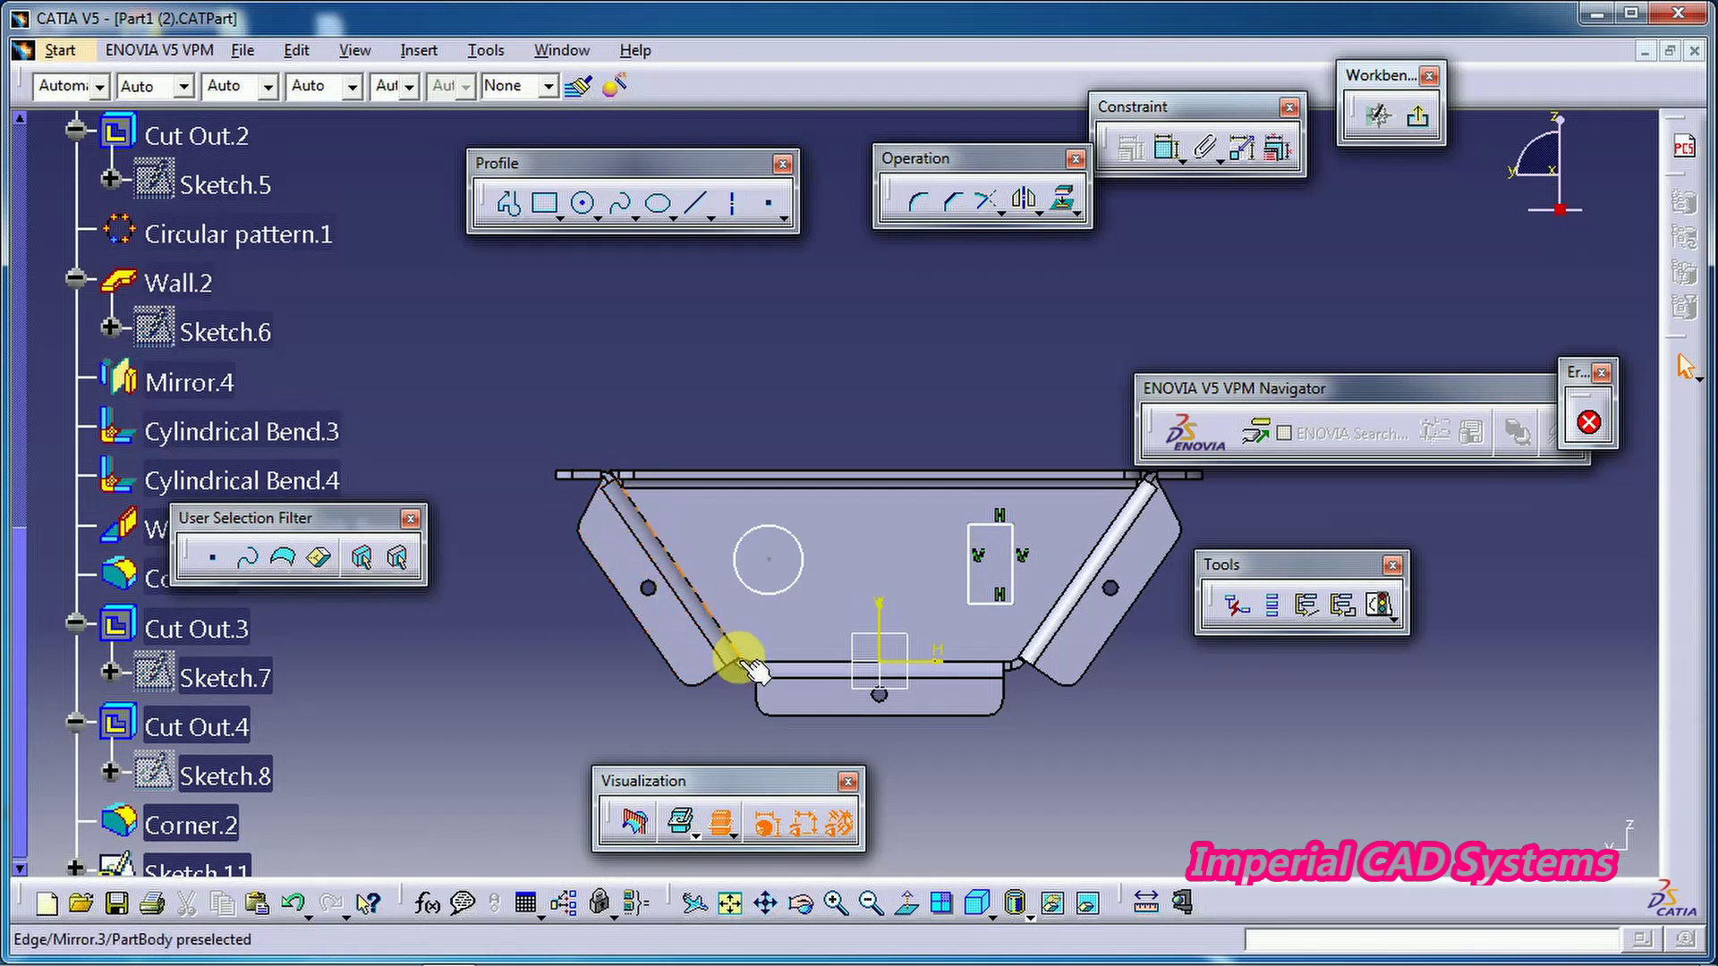
left_click(736, 839)
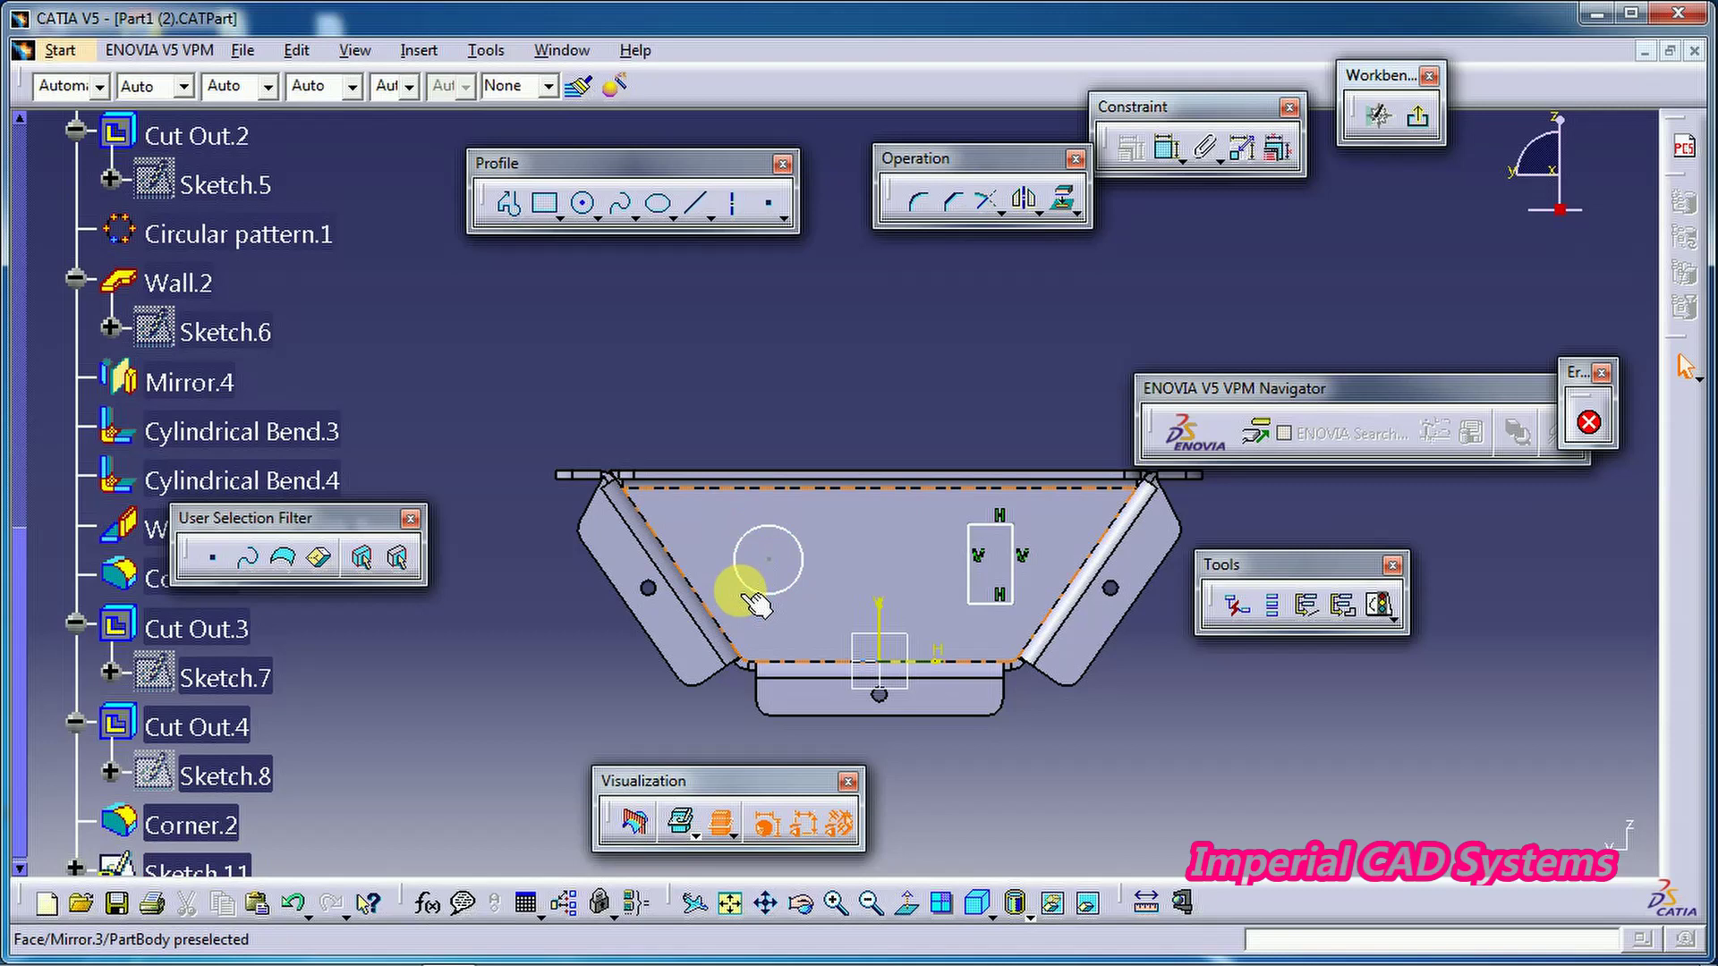
left_click(734, 834)
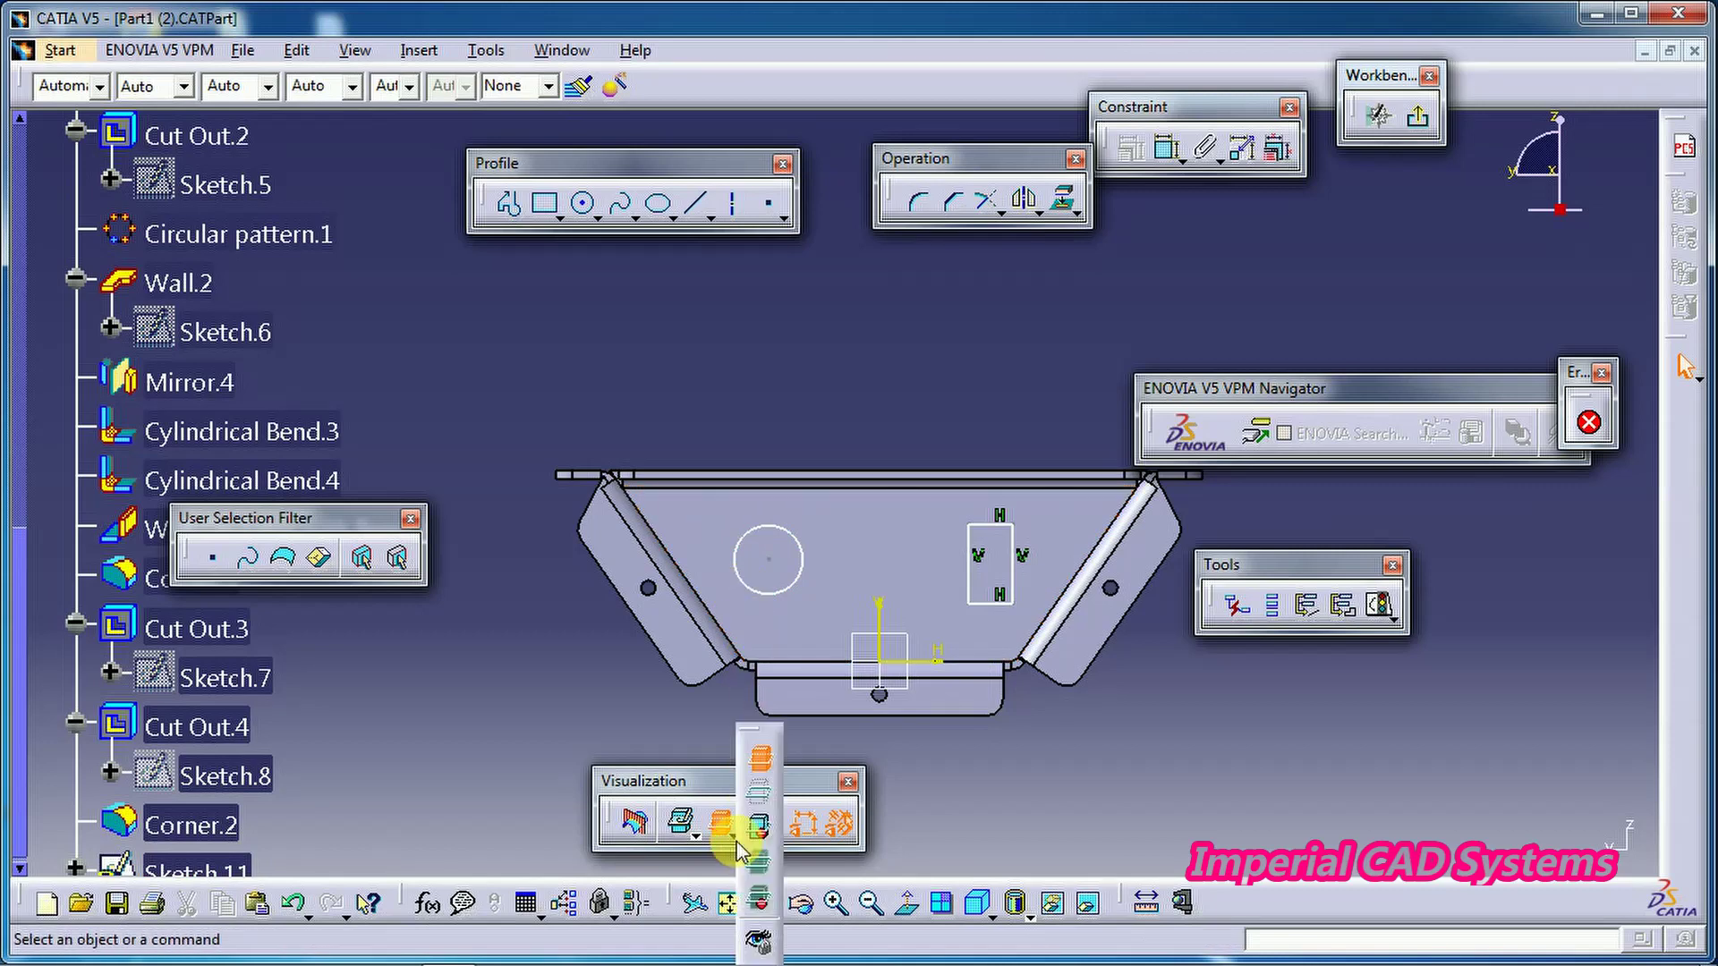
Step: Hide the 3D part with No 3D background, then bring it back behind the sketch
left_click(760, 797)
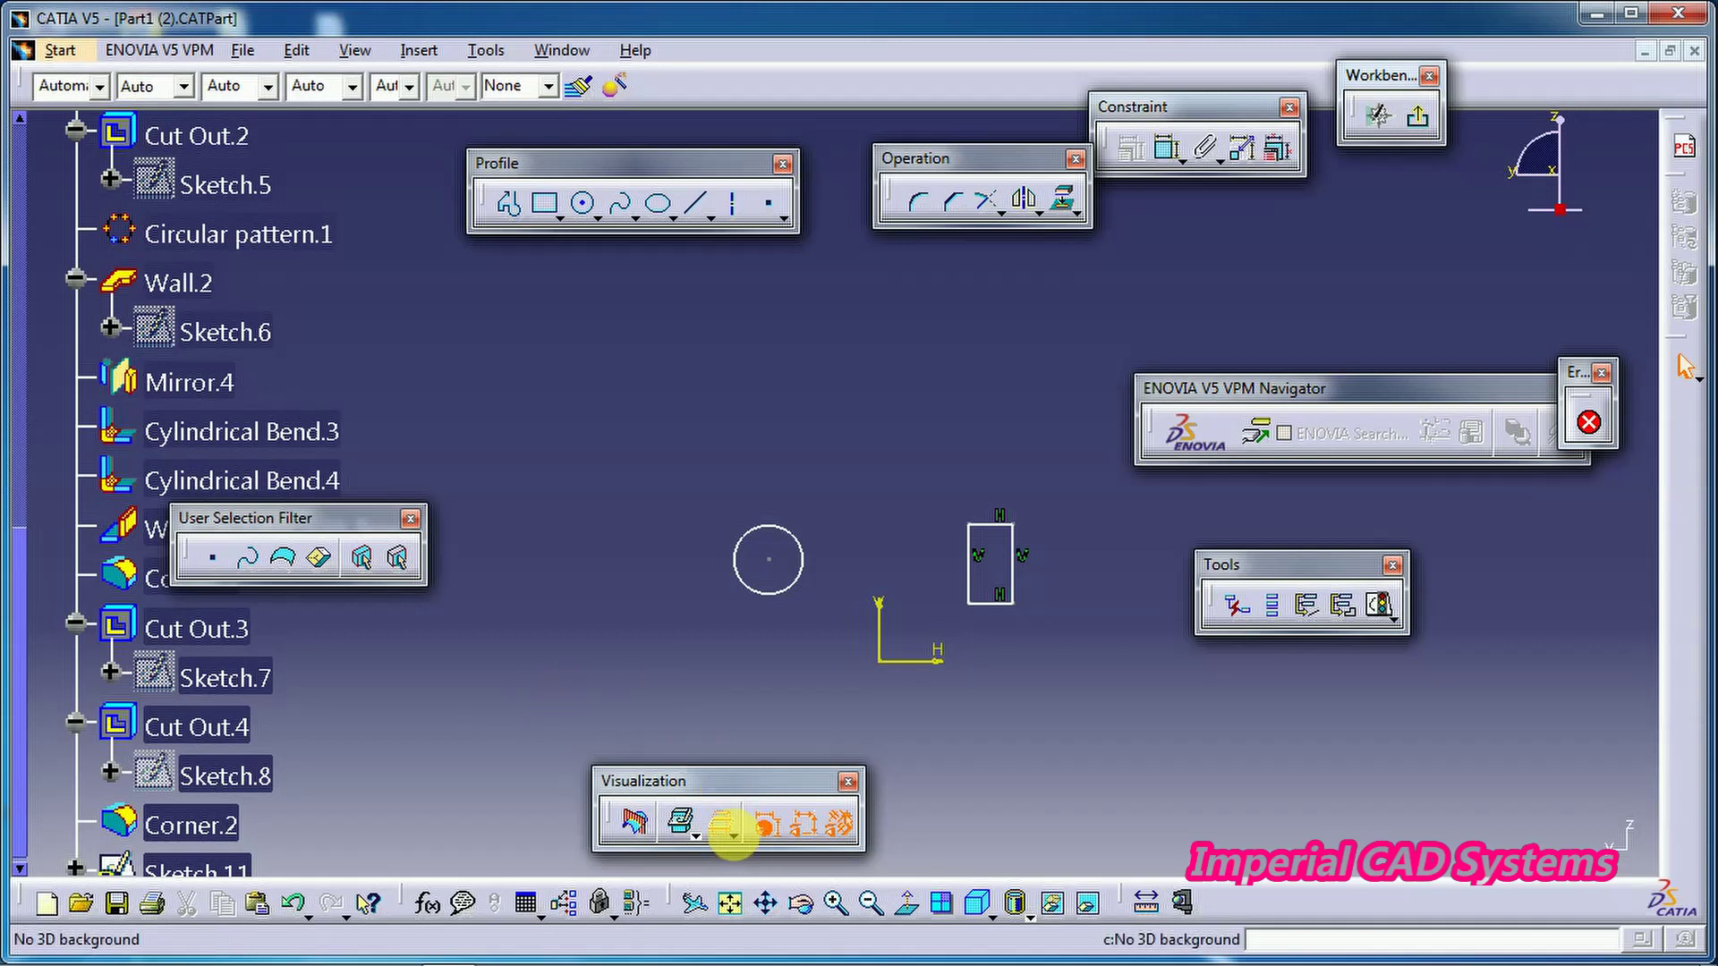
left_click(732, 835)
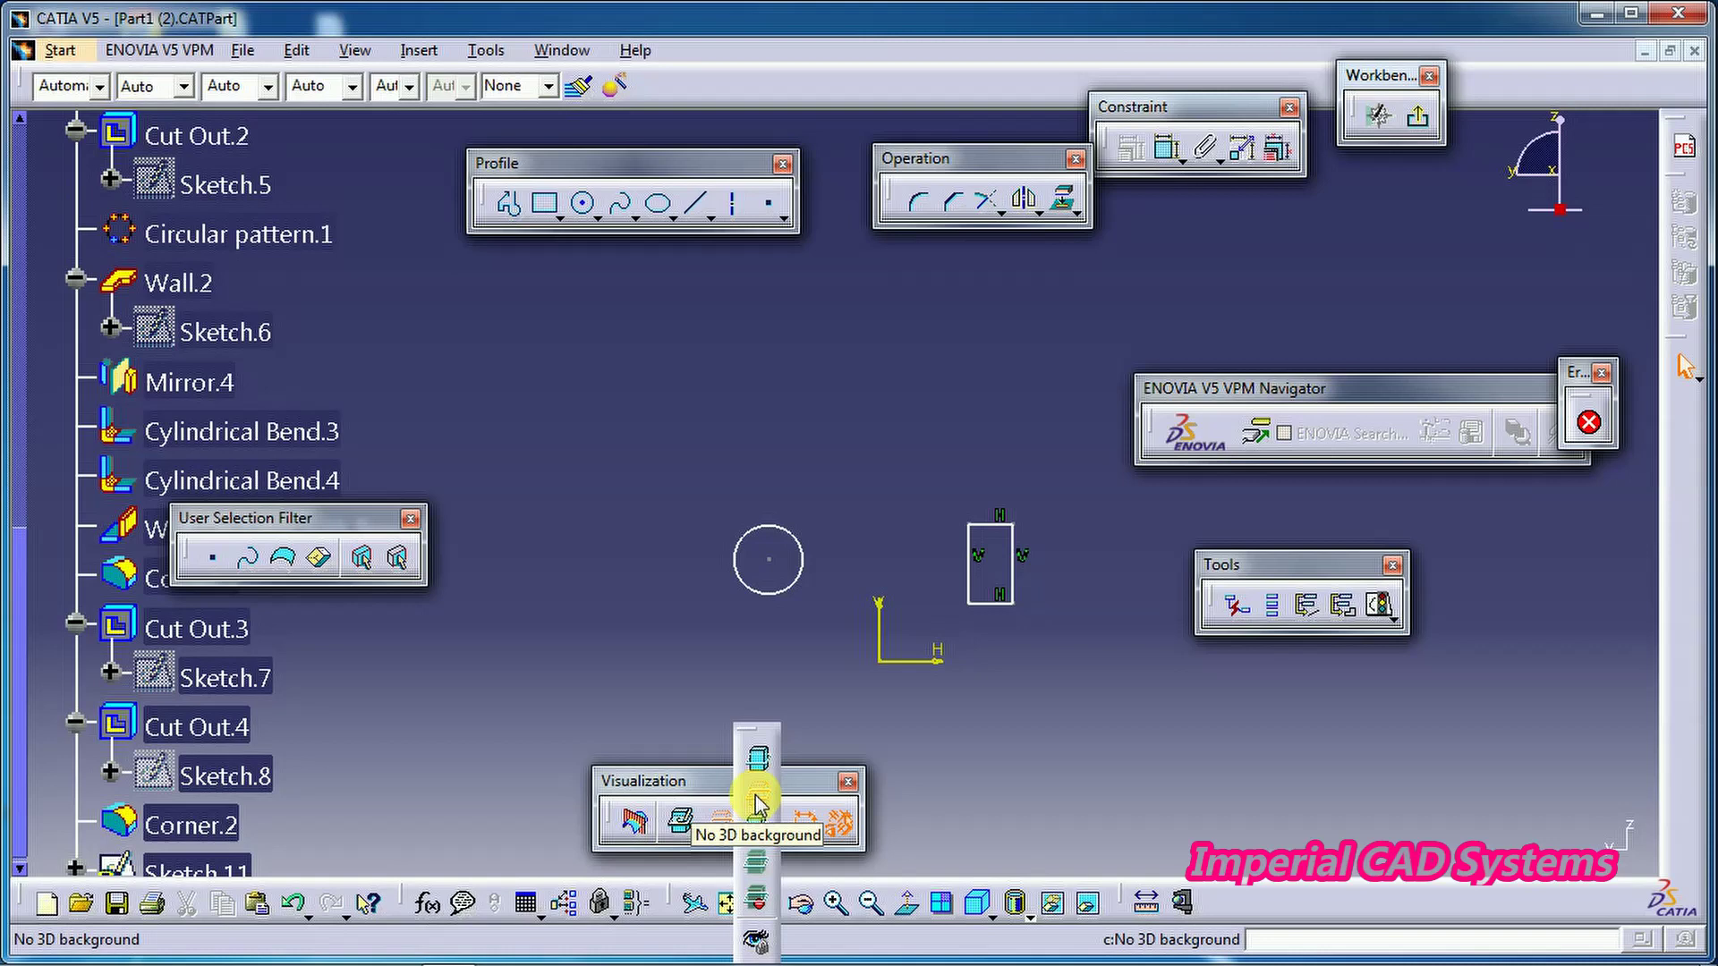
left_click(756, 803)
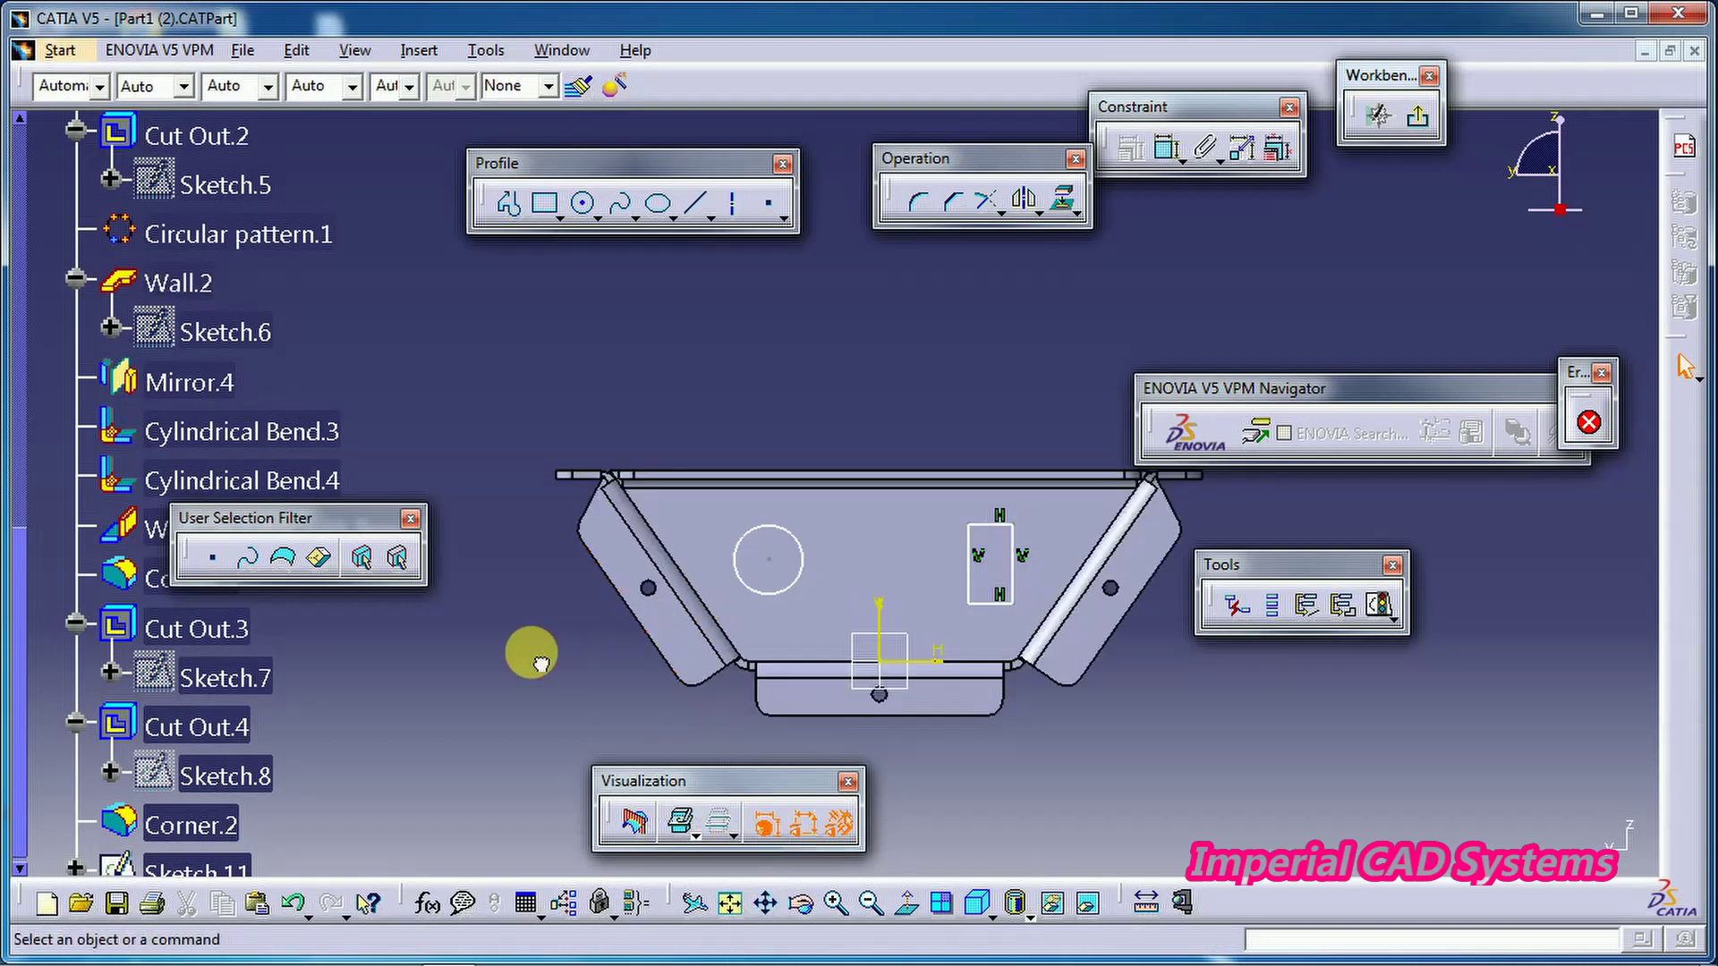
Step: Set the 3D background to Unpickable background and reopen the mode list
left_click(736, 833)
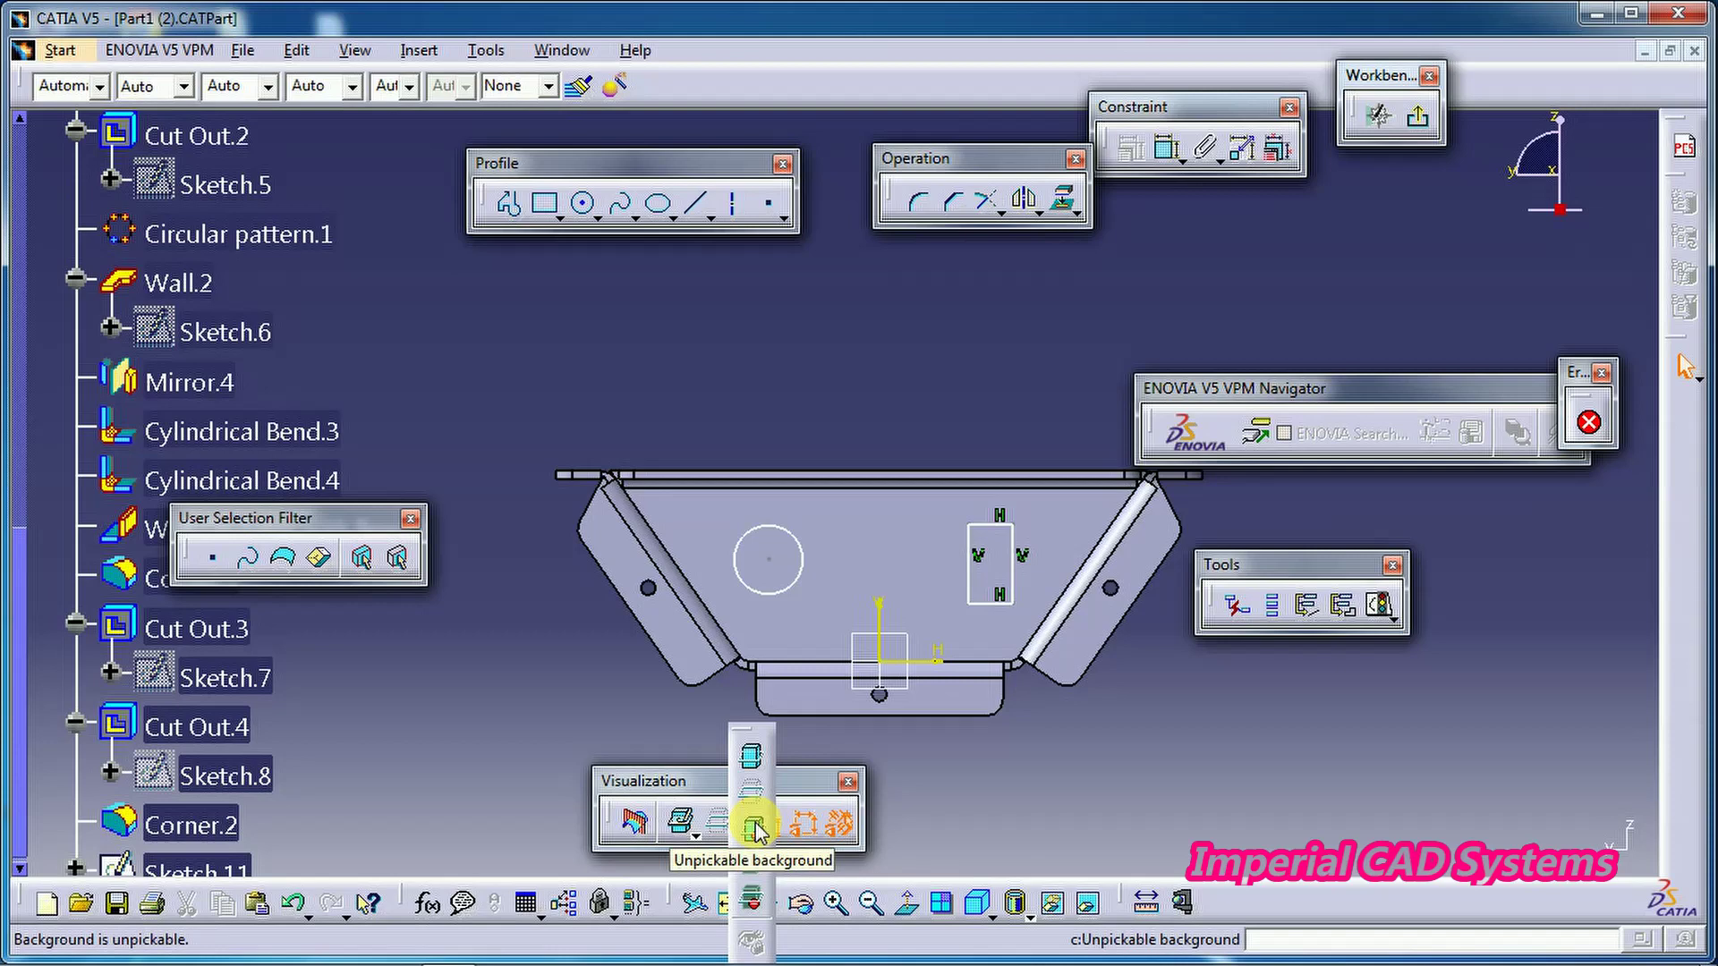
left_click(754, 828)
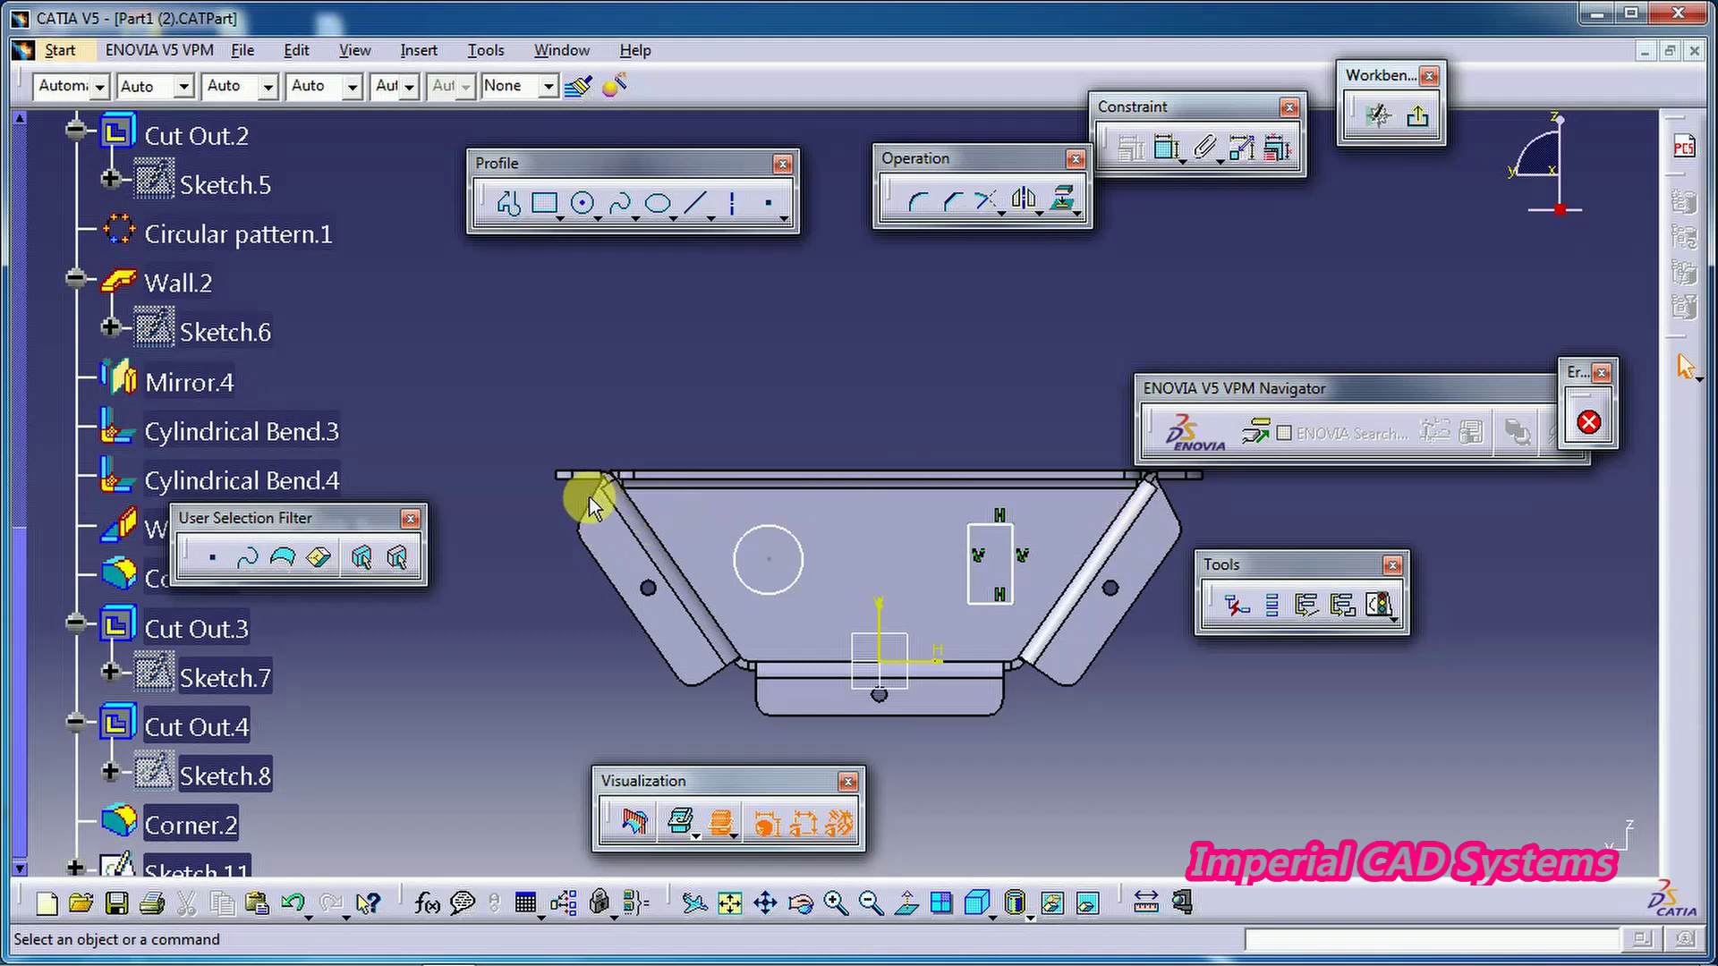
left_click(733, 832)
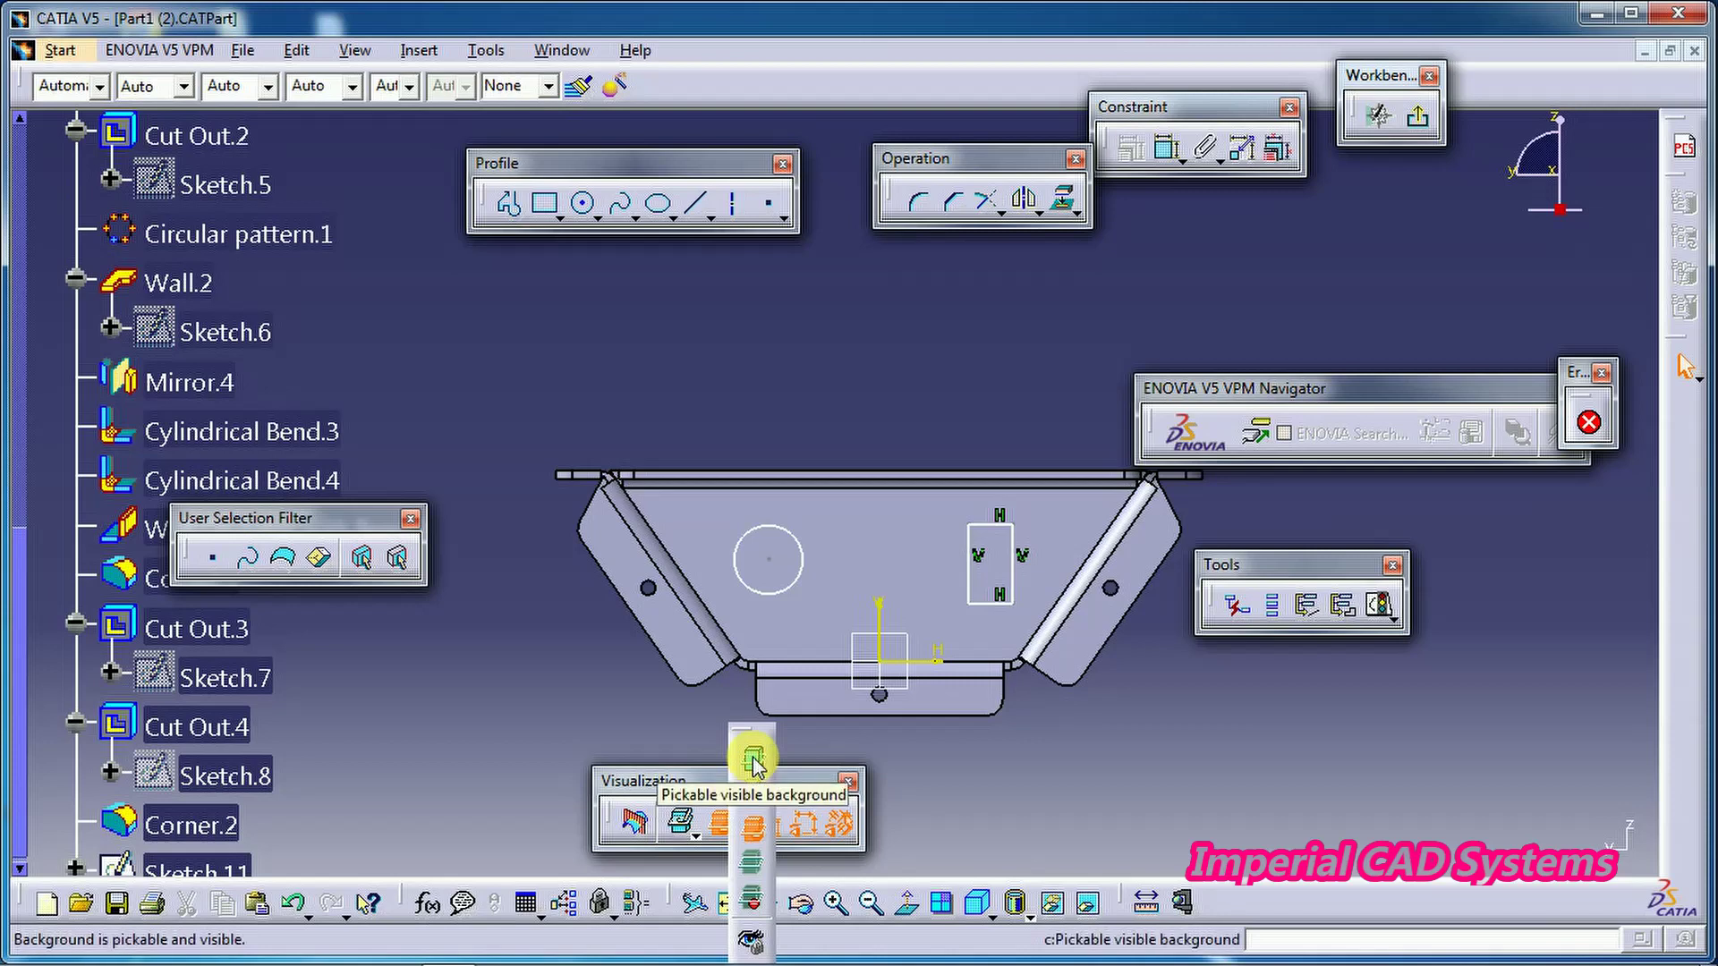
Step: Switch the background to Pickable visible background and list the display modes again
left_click(753, 761)
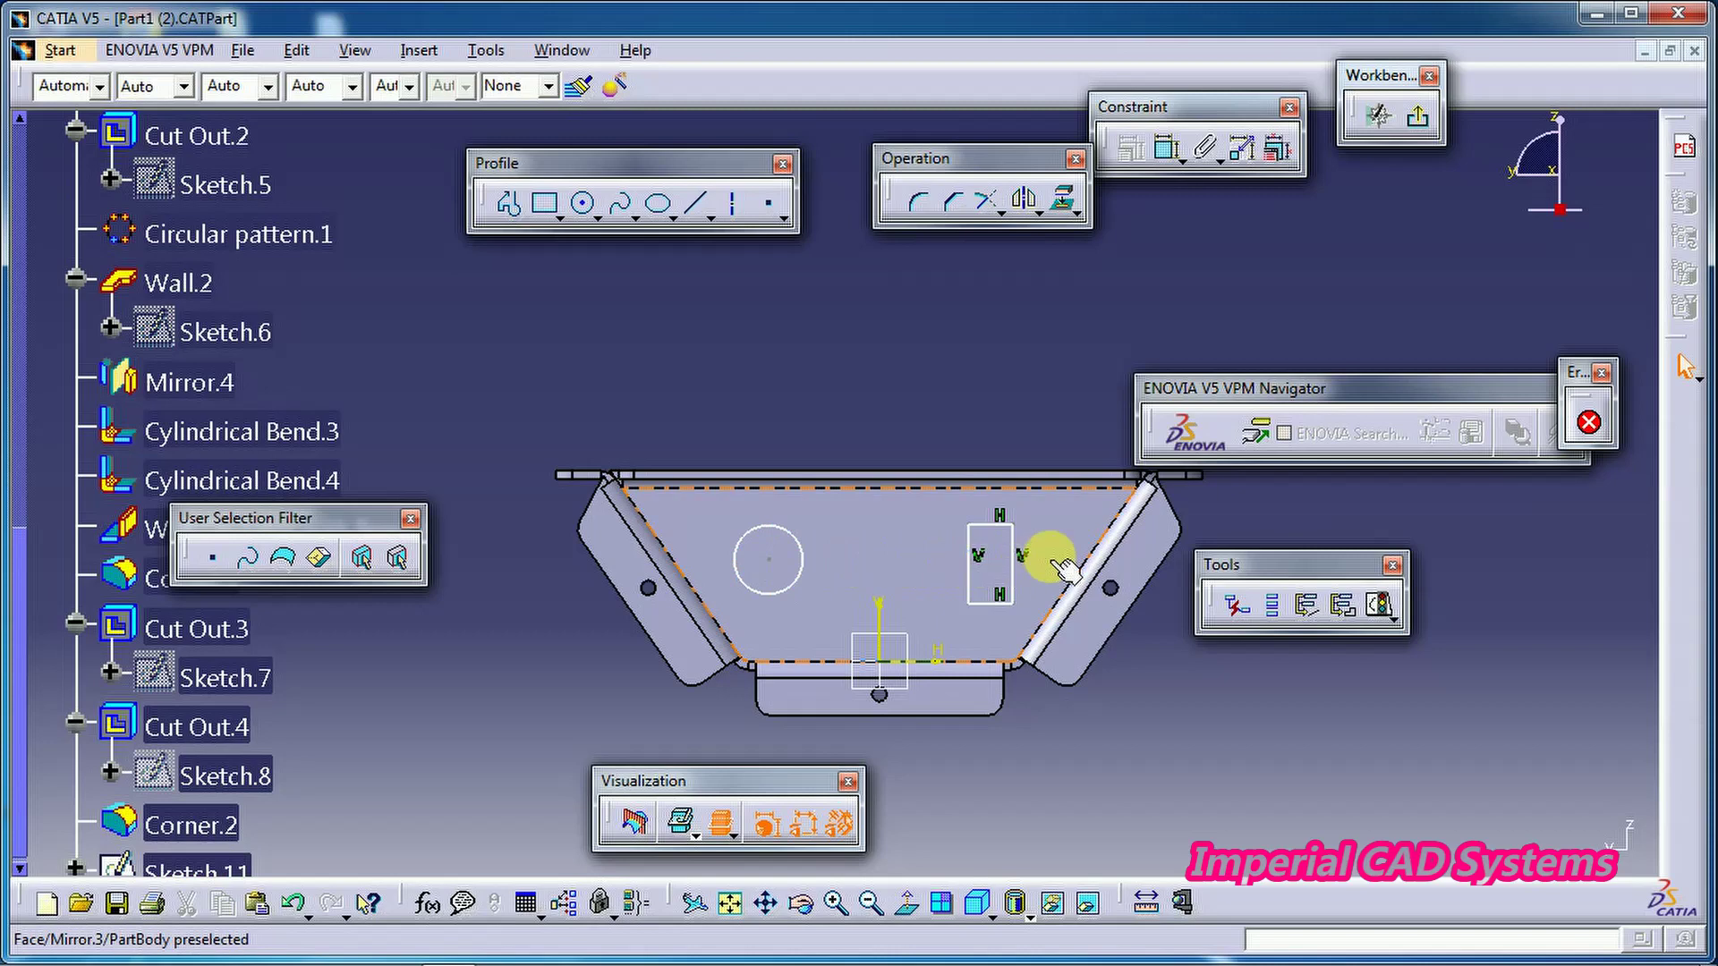
left_click(733, 833)
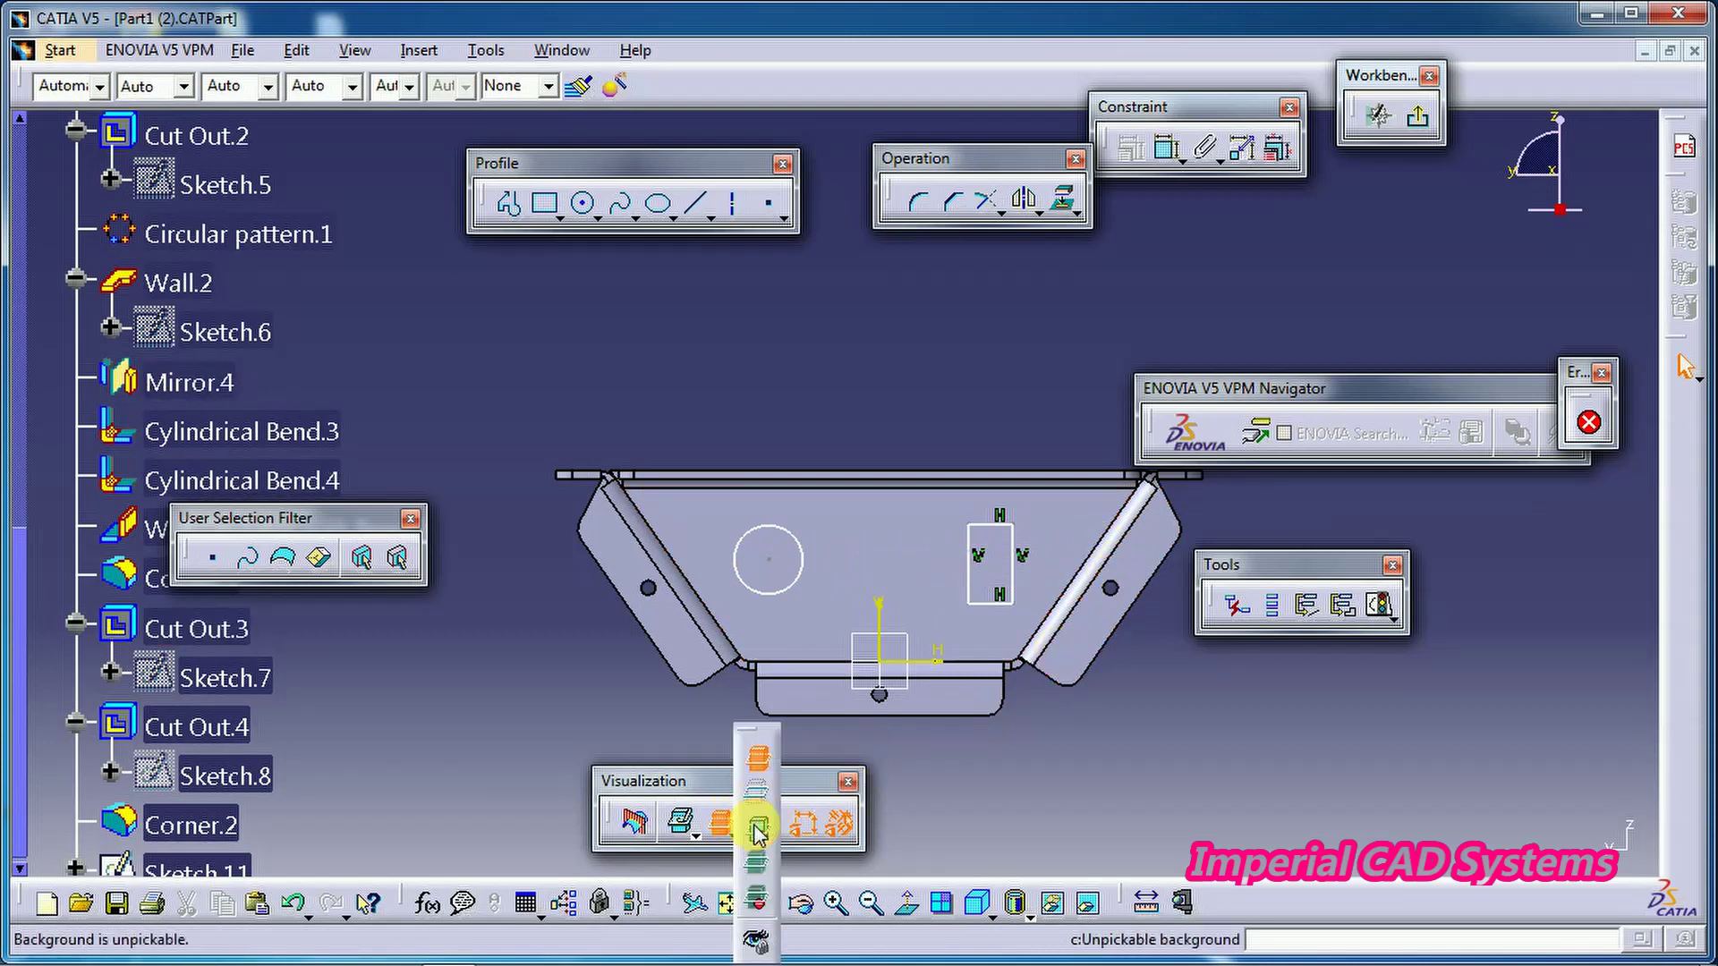
left_click(758, 758)
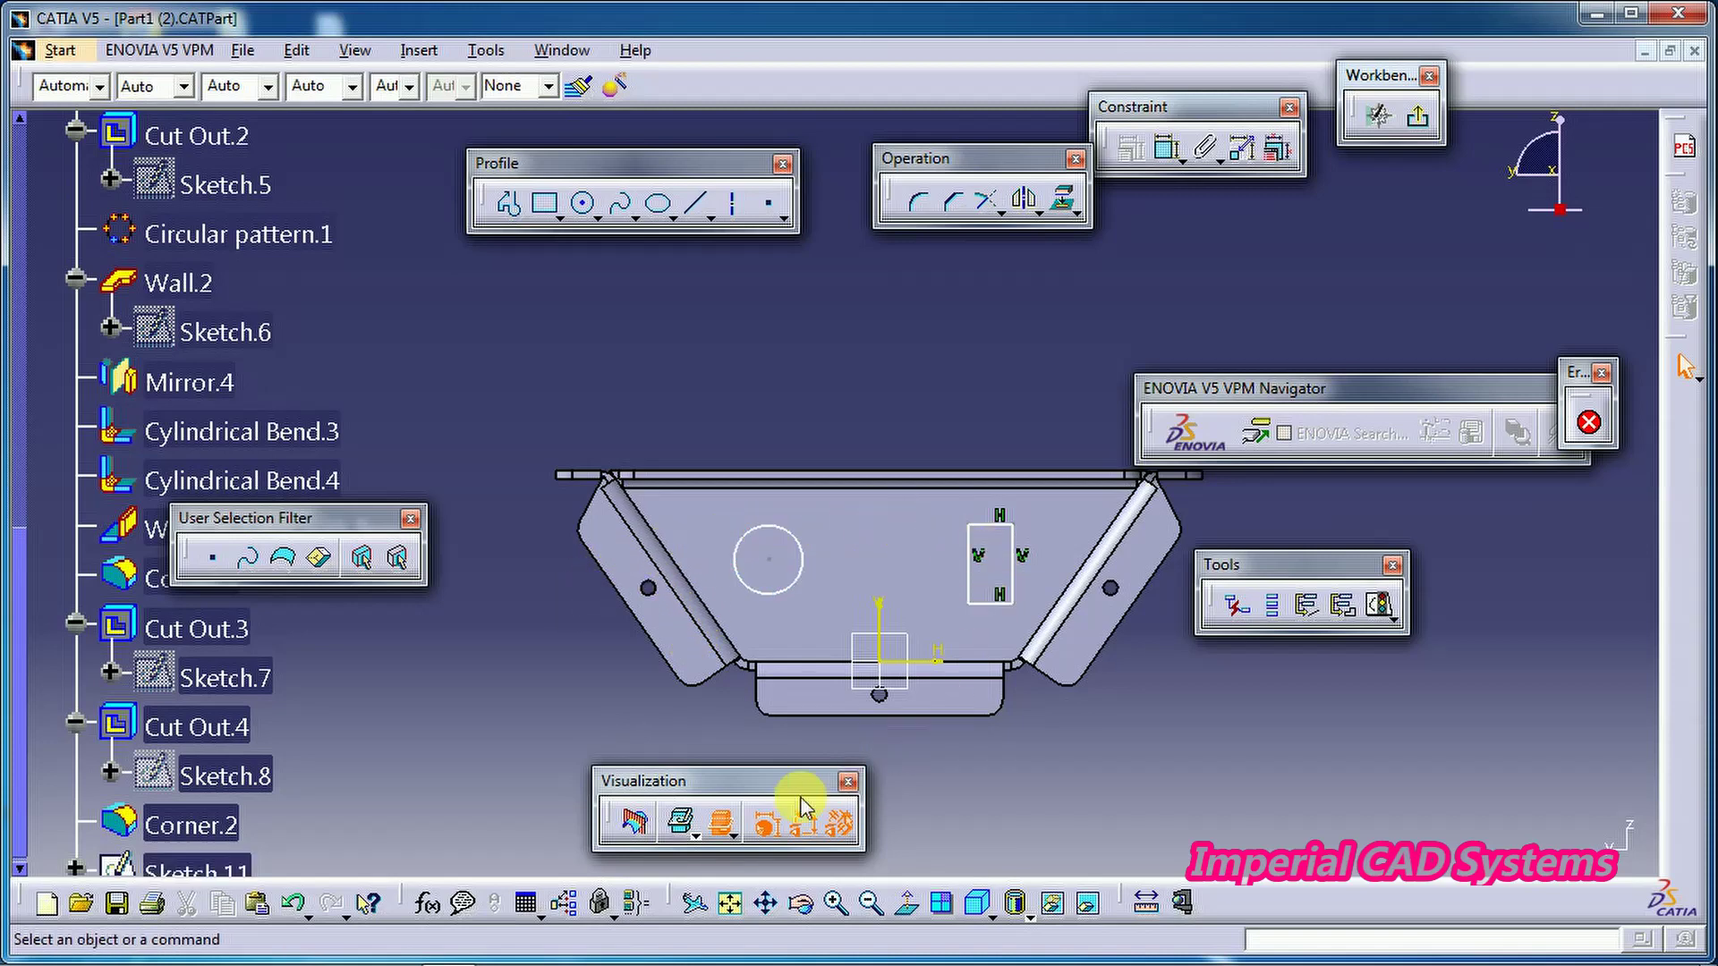
left_click(738, 834)
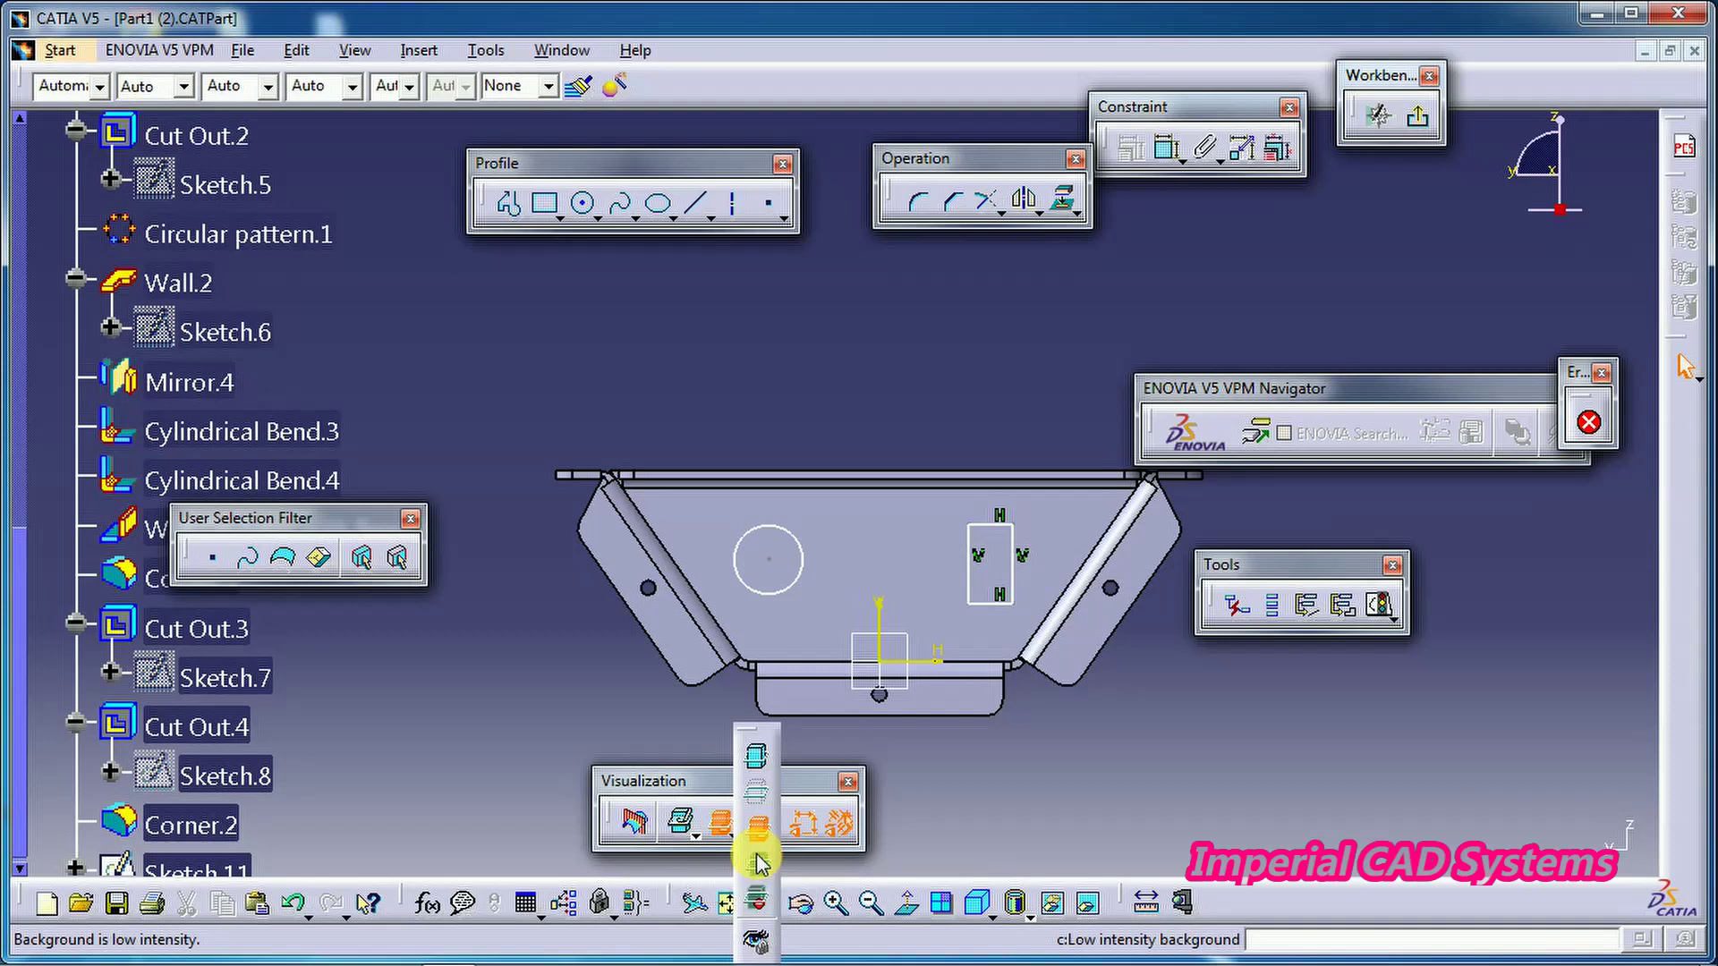
Step: Dim the tray to a Low intensity background and pan the view slightly up
left_click(757, 832)
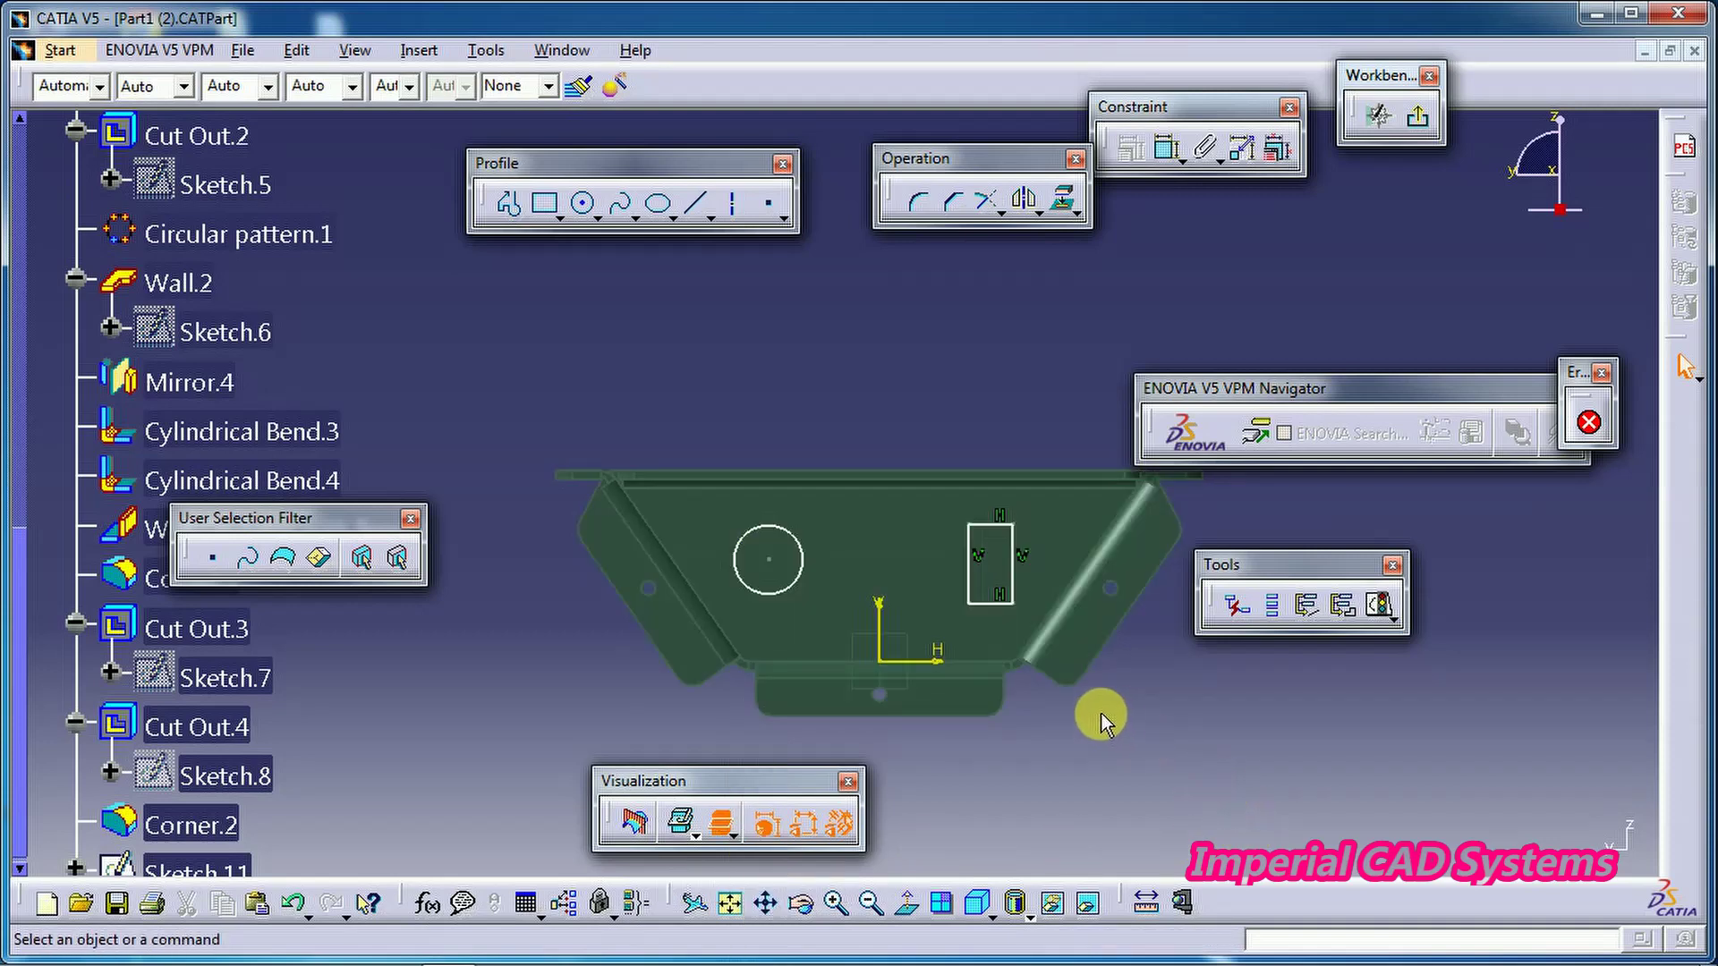
scroll(1083, 698, "up", 3)
mouse_move(1063, 683)
middle_mouse_down()
mouse_move(875, 653)
mouse_move(990, 671)
middle_mouse_up()
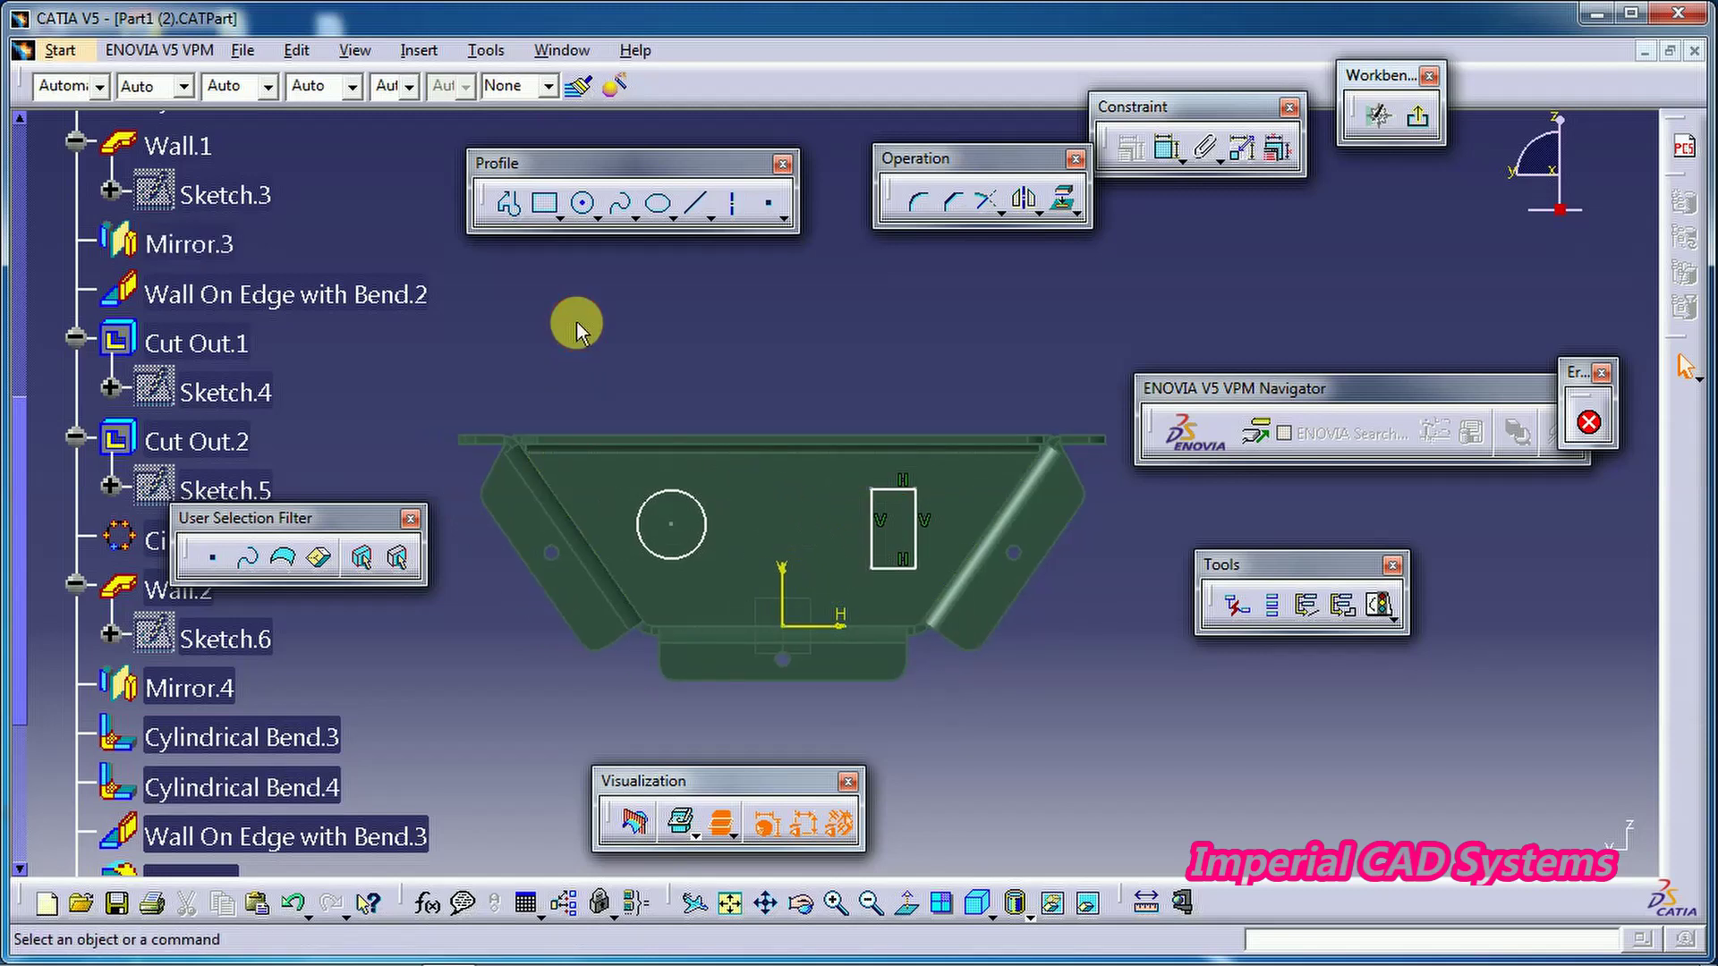
middle_click_drag(642, 430, 648, 404)
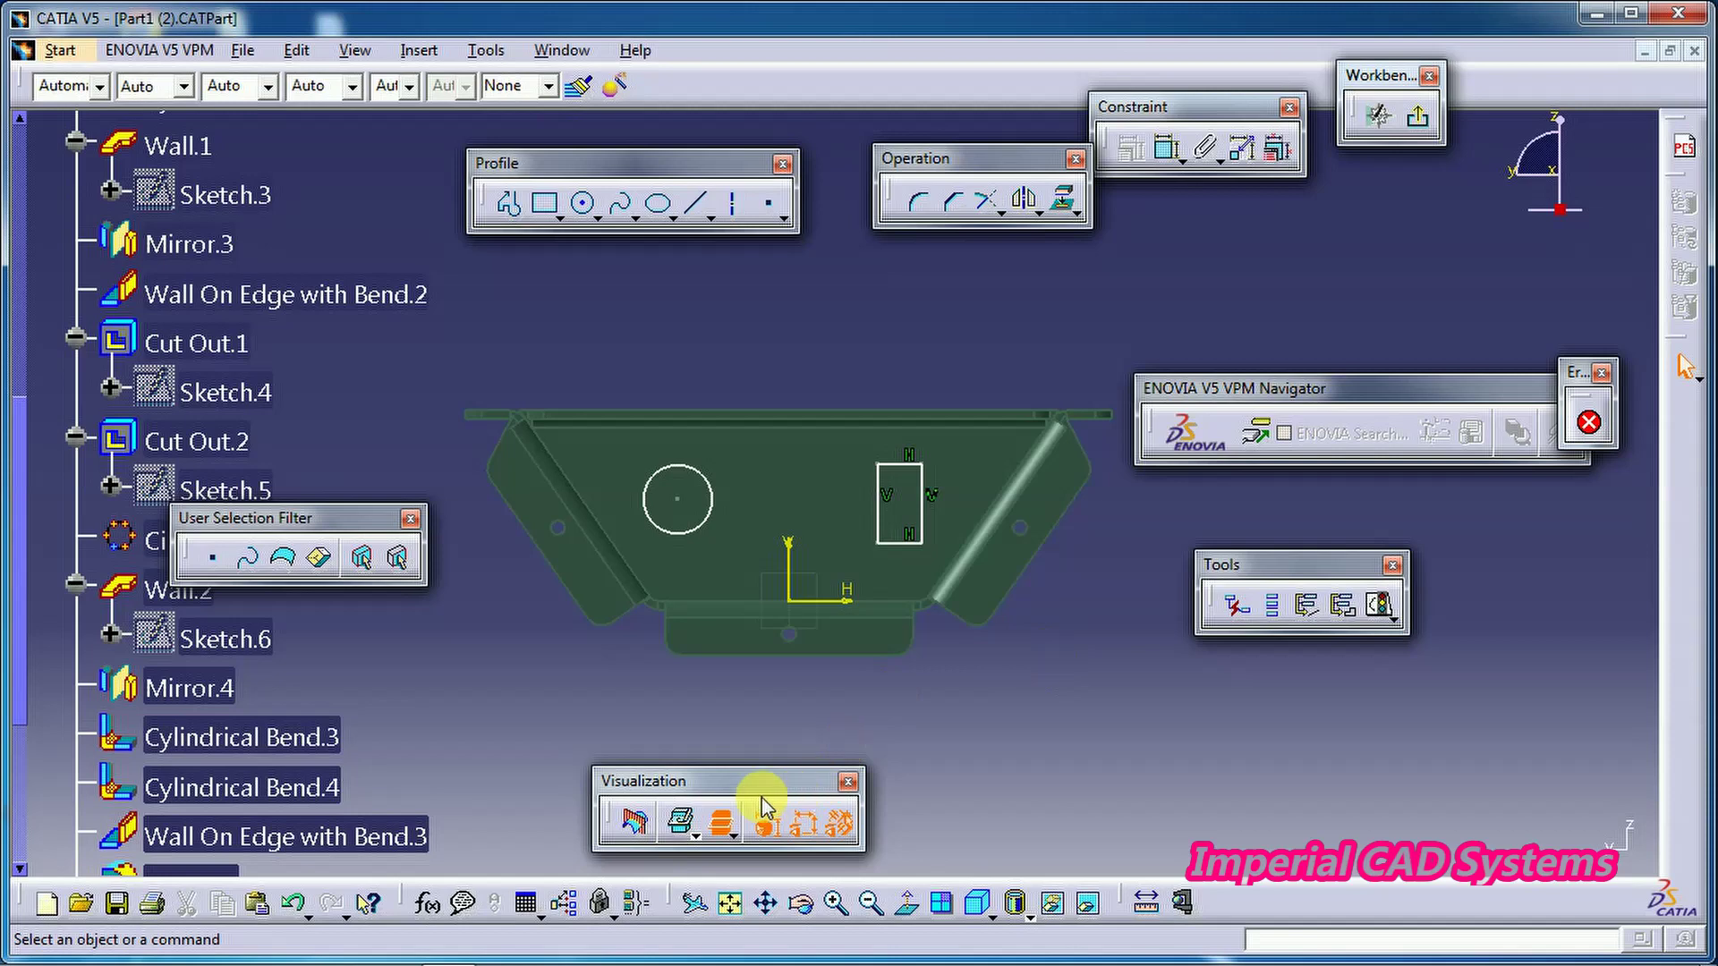
Step: Reopen the background mode list twice, keeping Low intensity background active
left_click(736, 844)
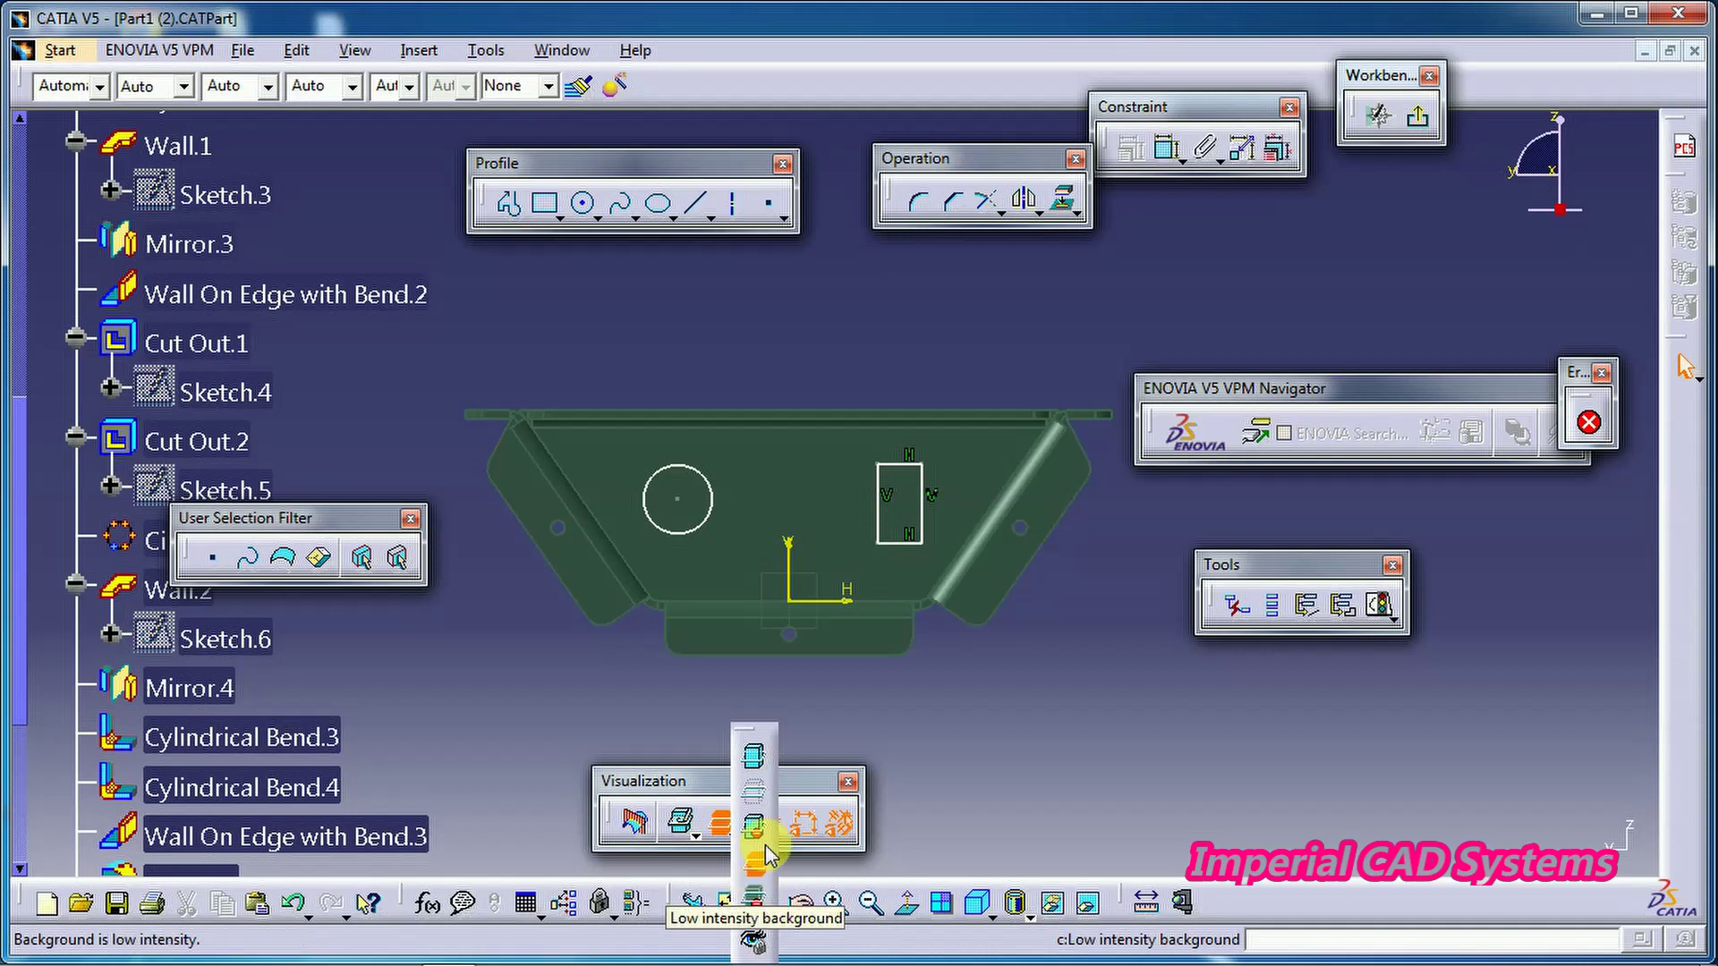
left_click(755, 862)
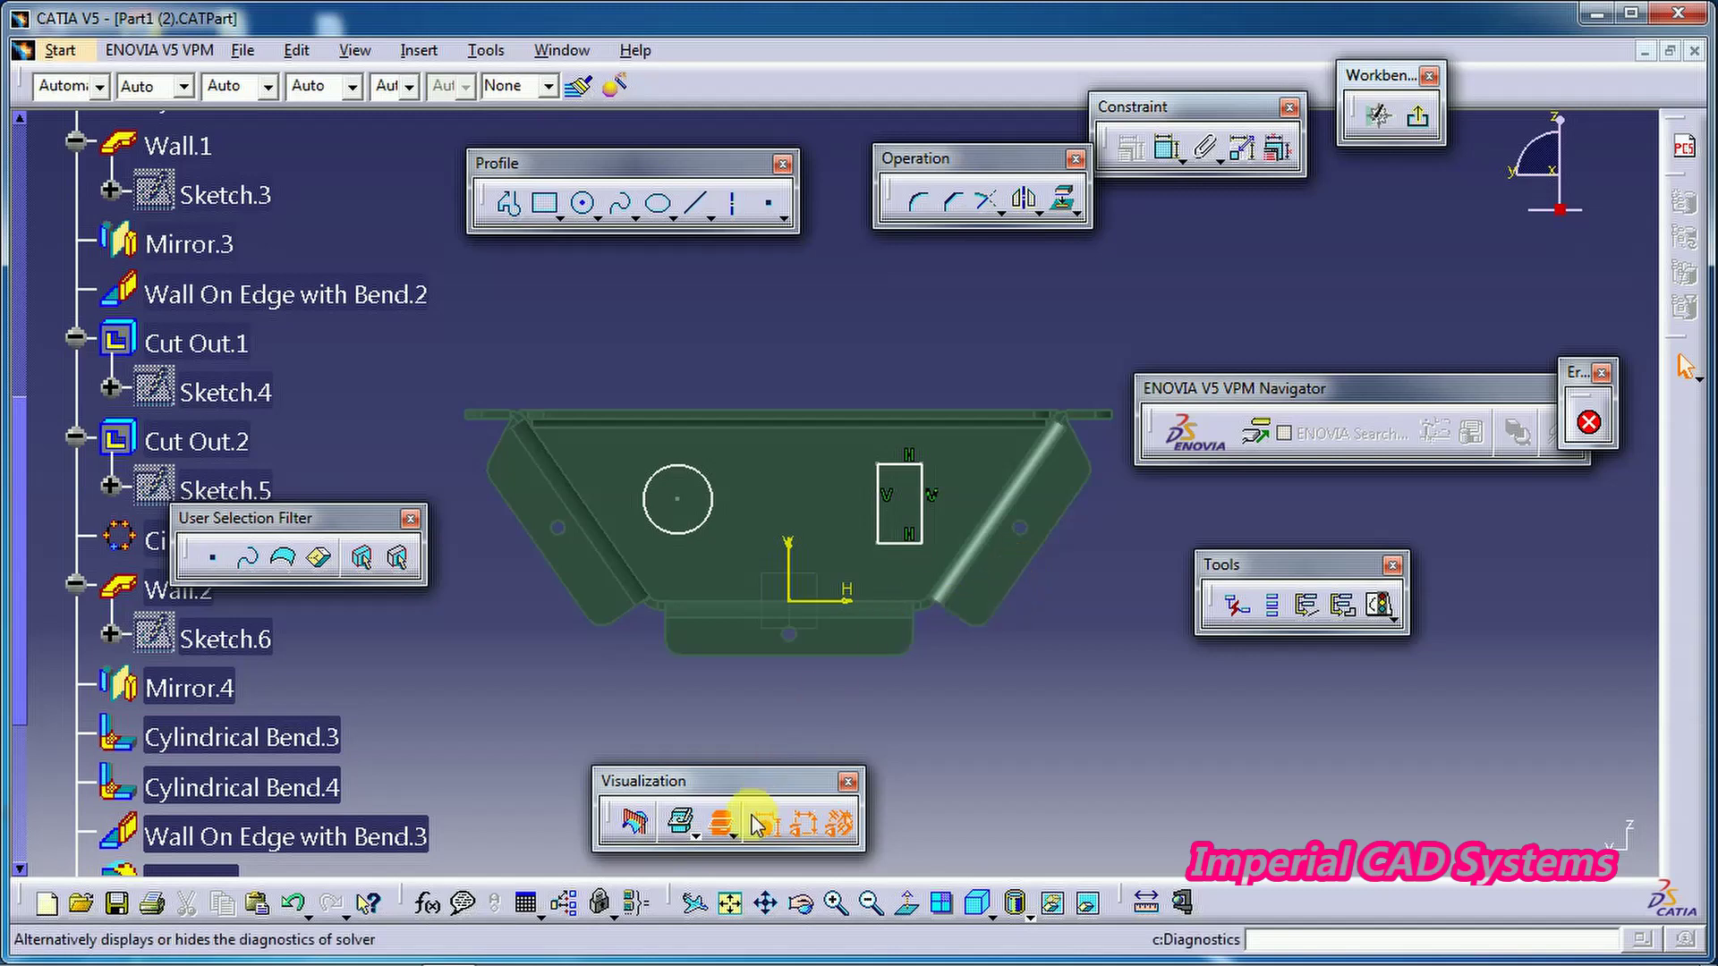
left_click(738, 846)
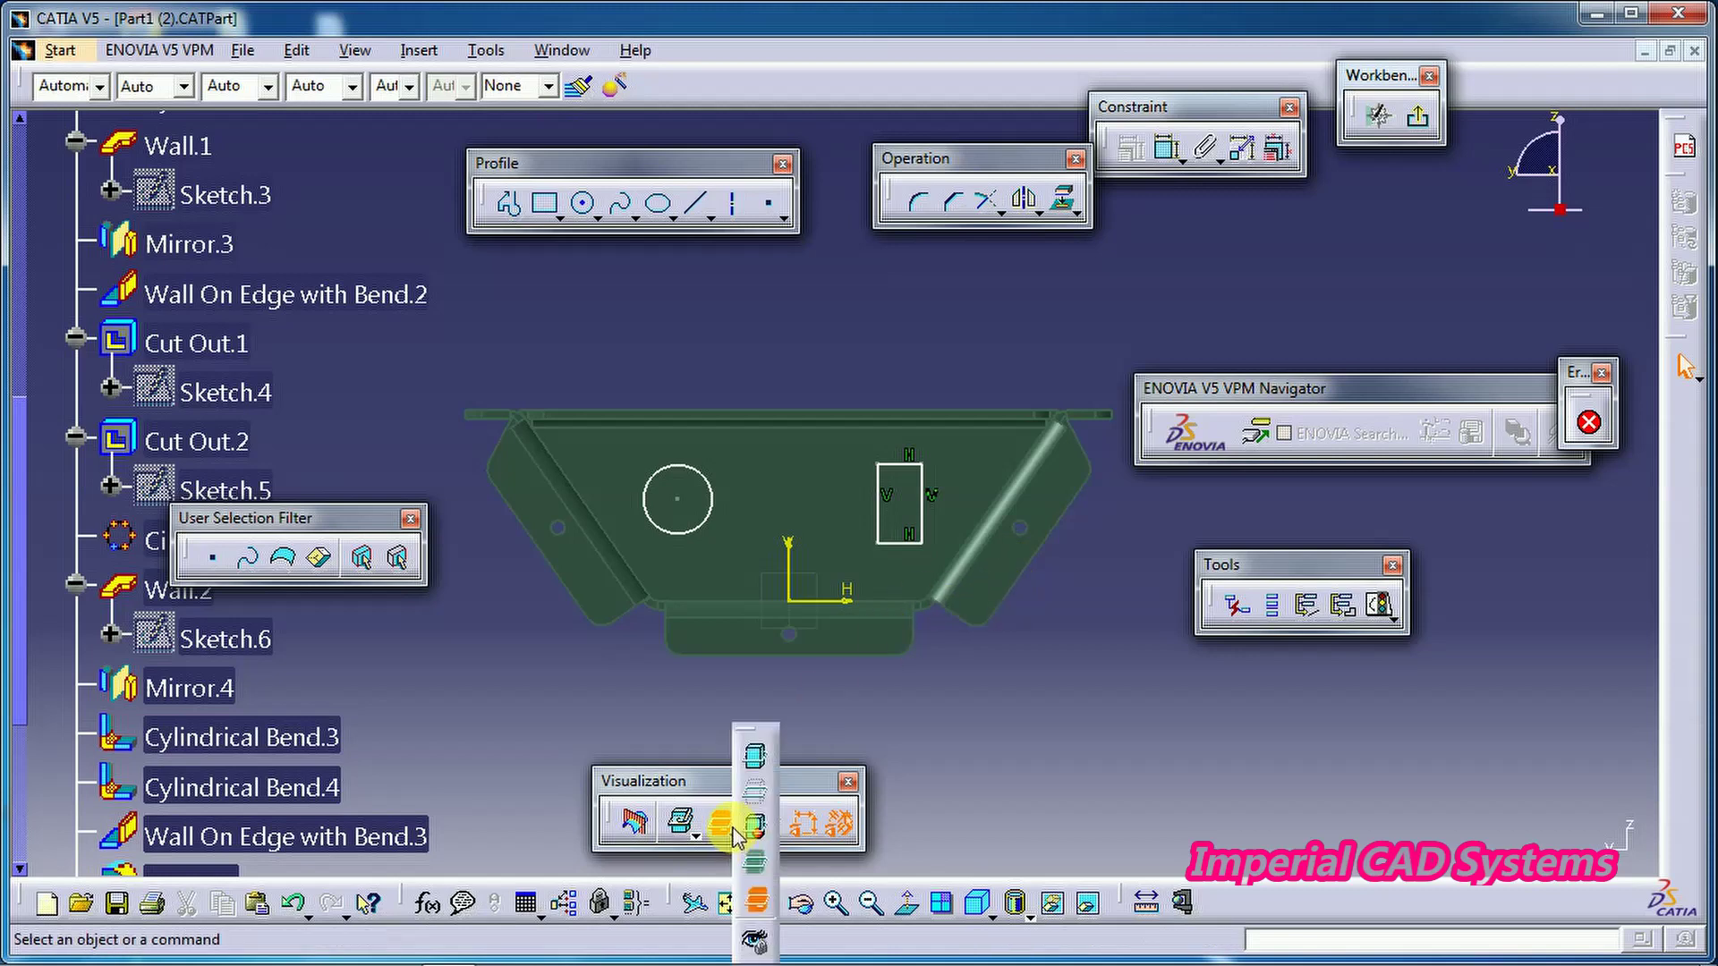
left_click(754, 872)
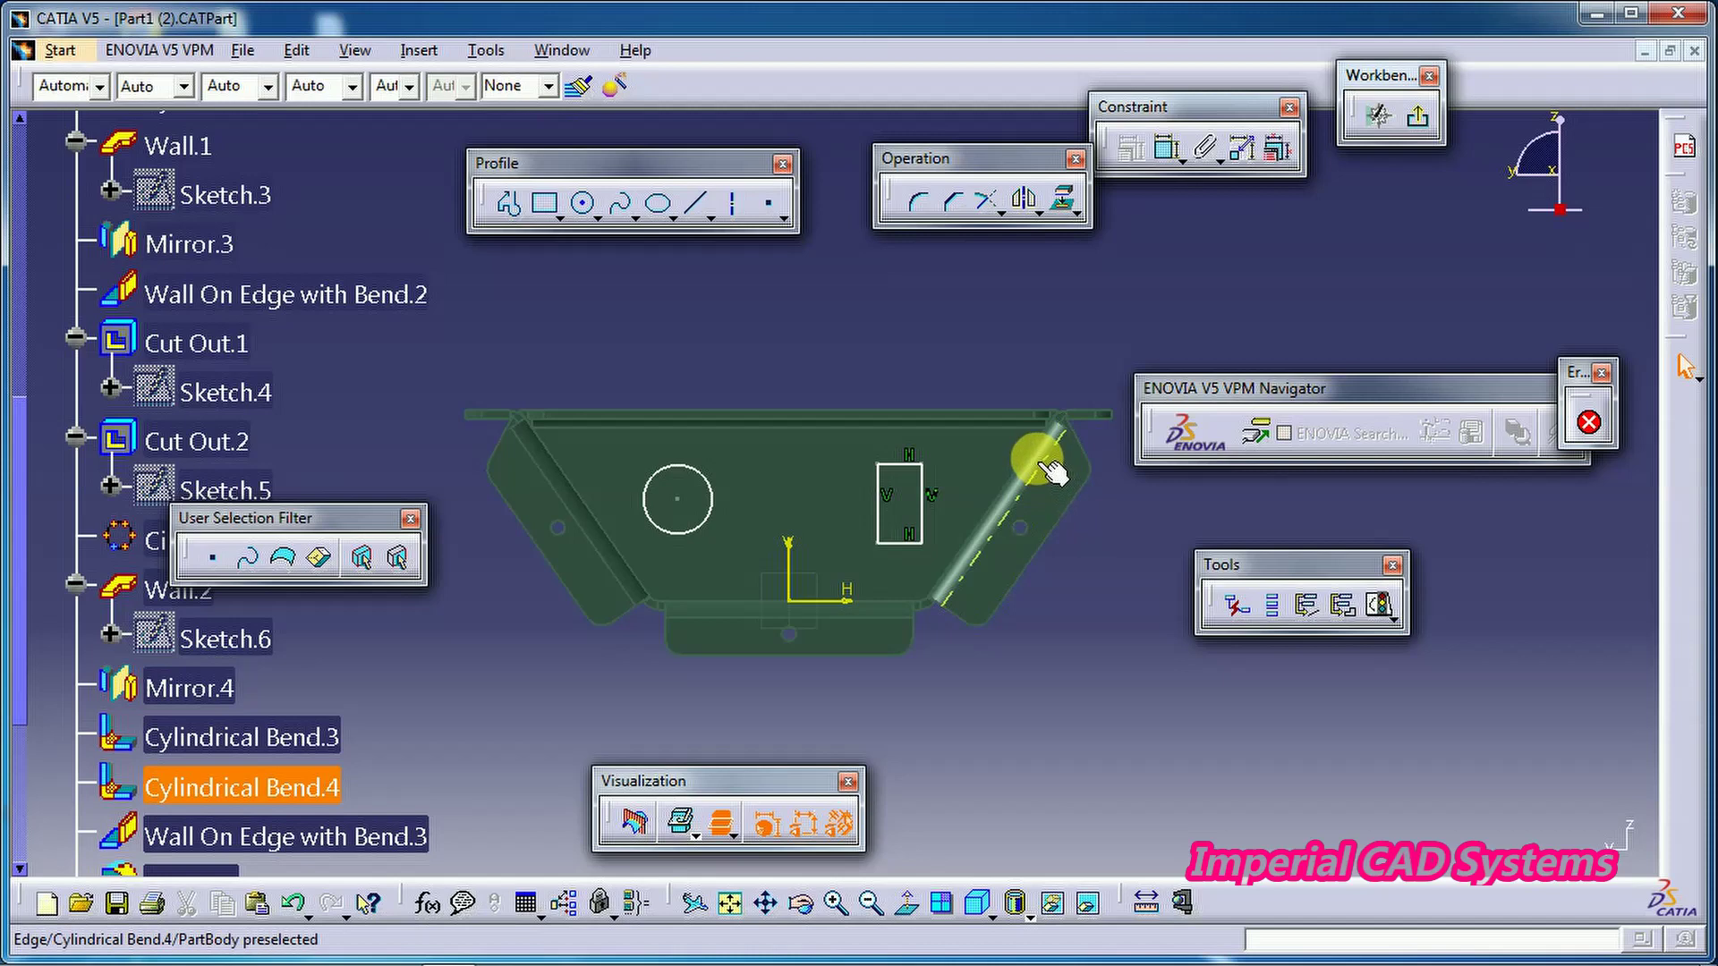
Step: Turn off low intensity, try Unpickable low intensity background, then restore normal display
left_click(723, 823)
left_click(722, 823)
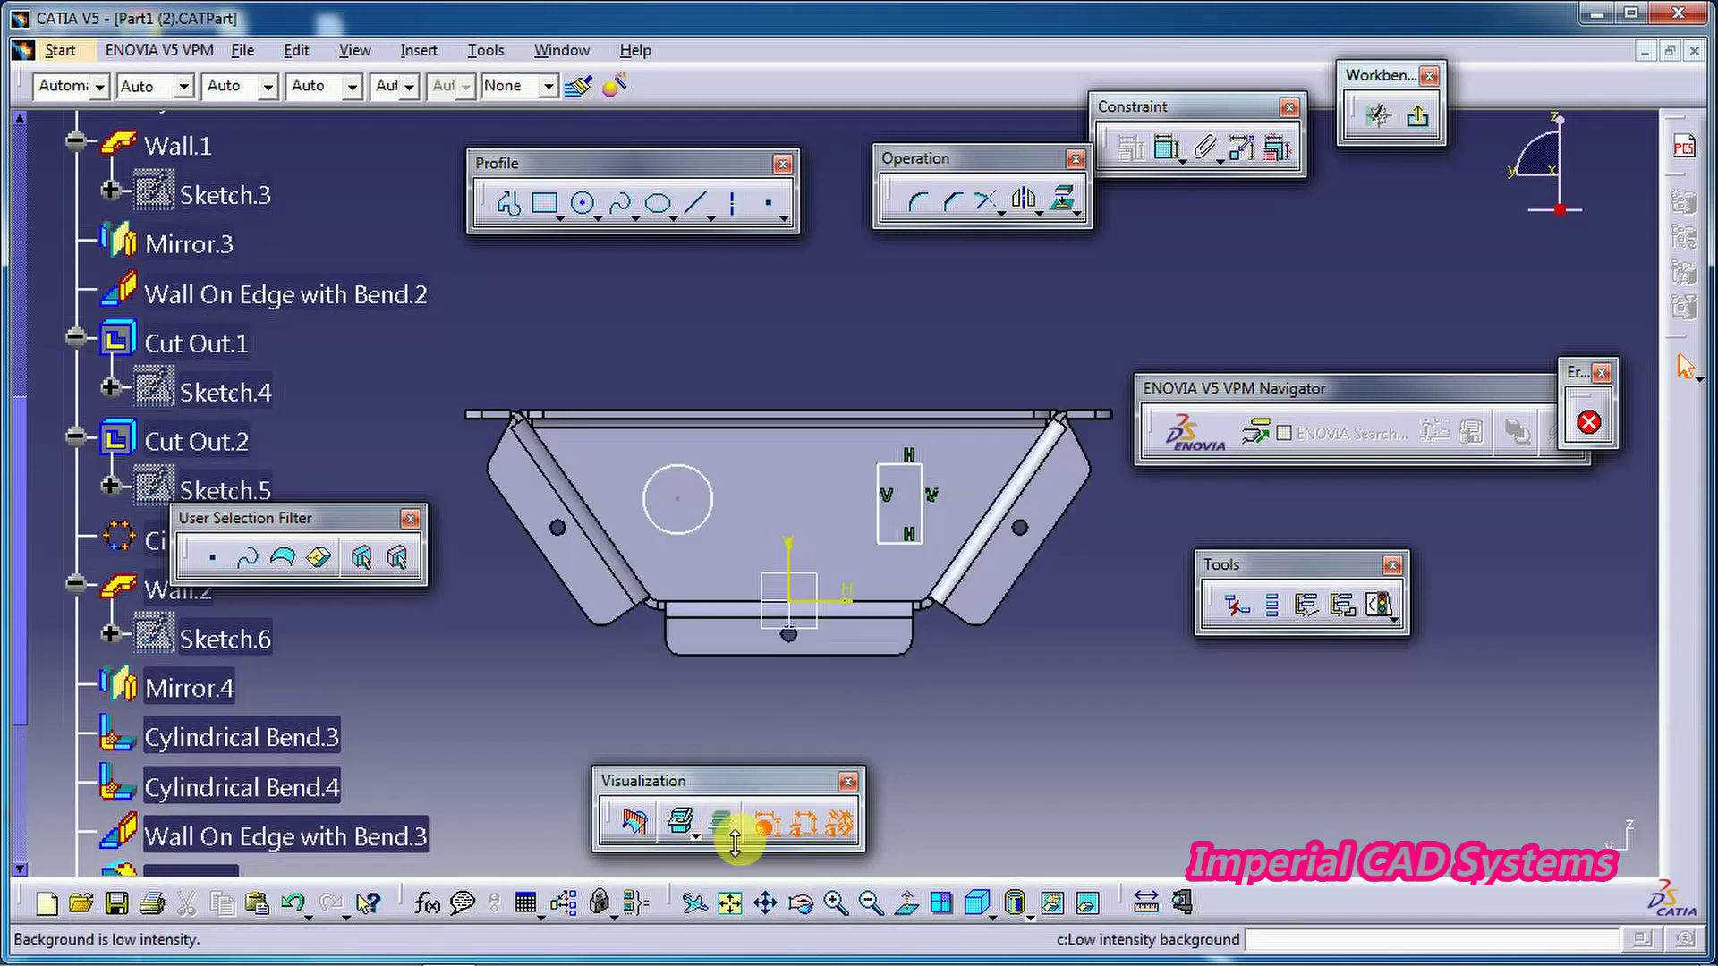
left_click(735, 841)
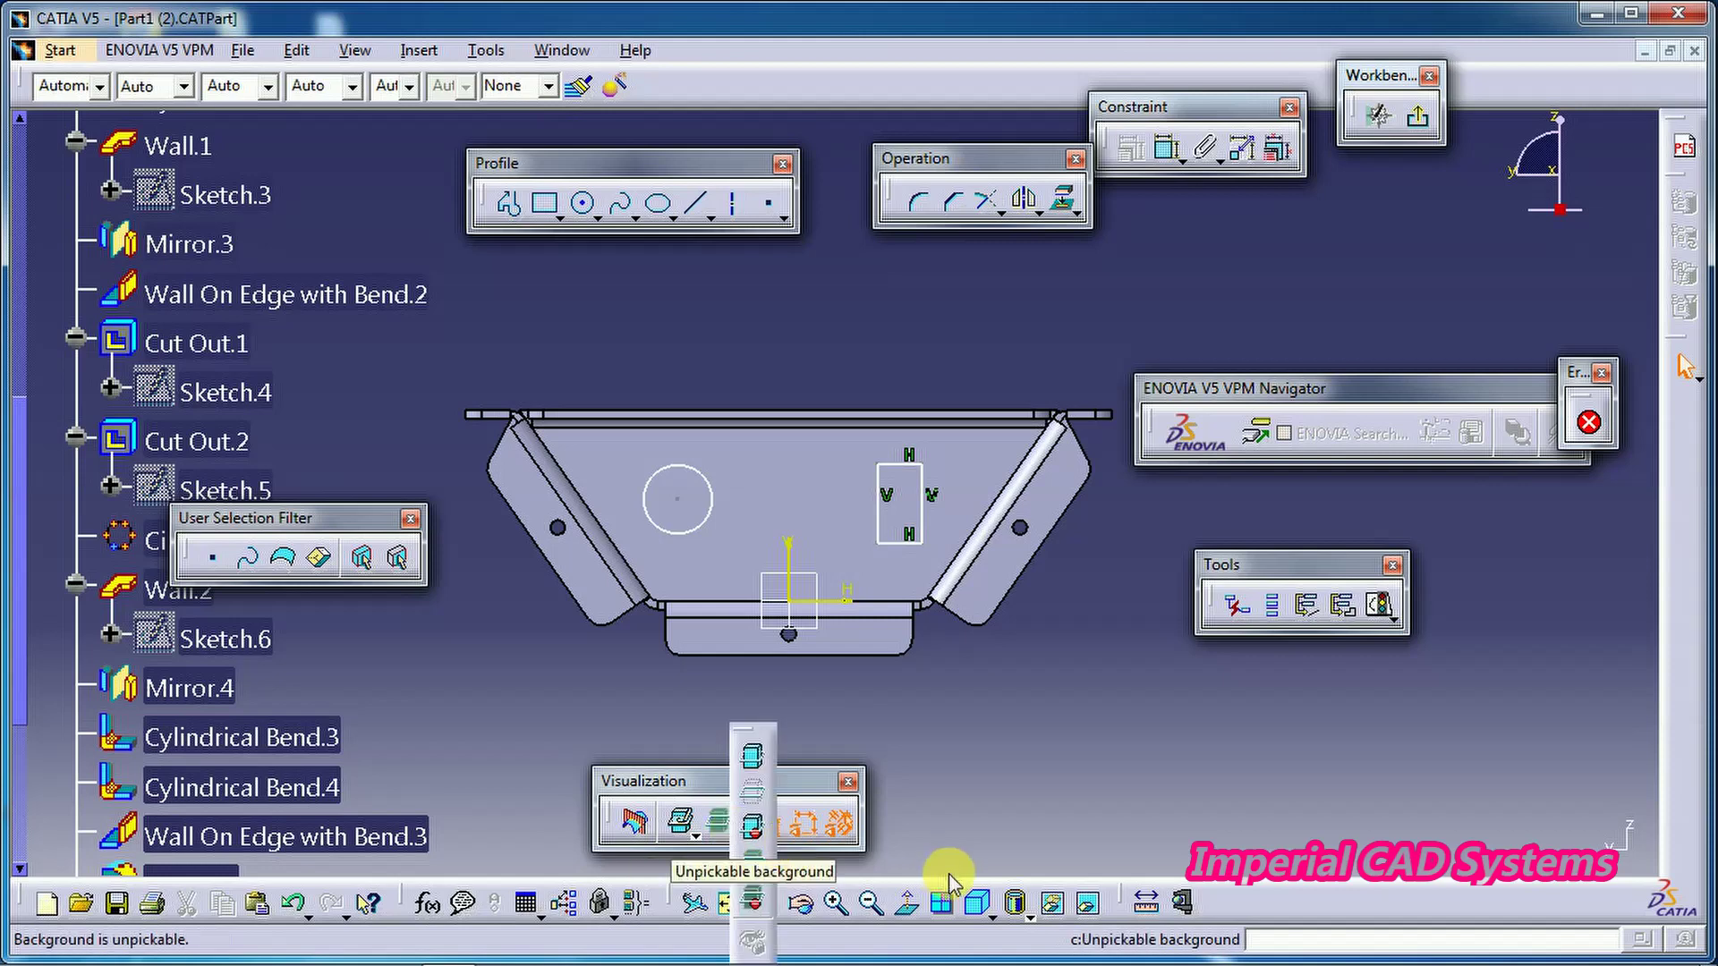
left_click(760, 902)
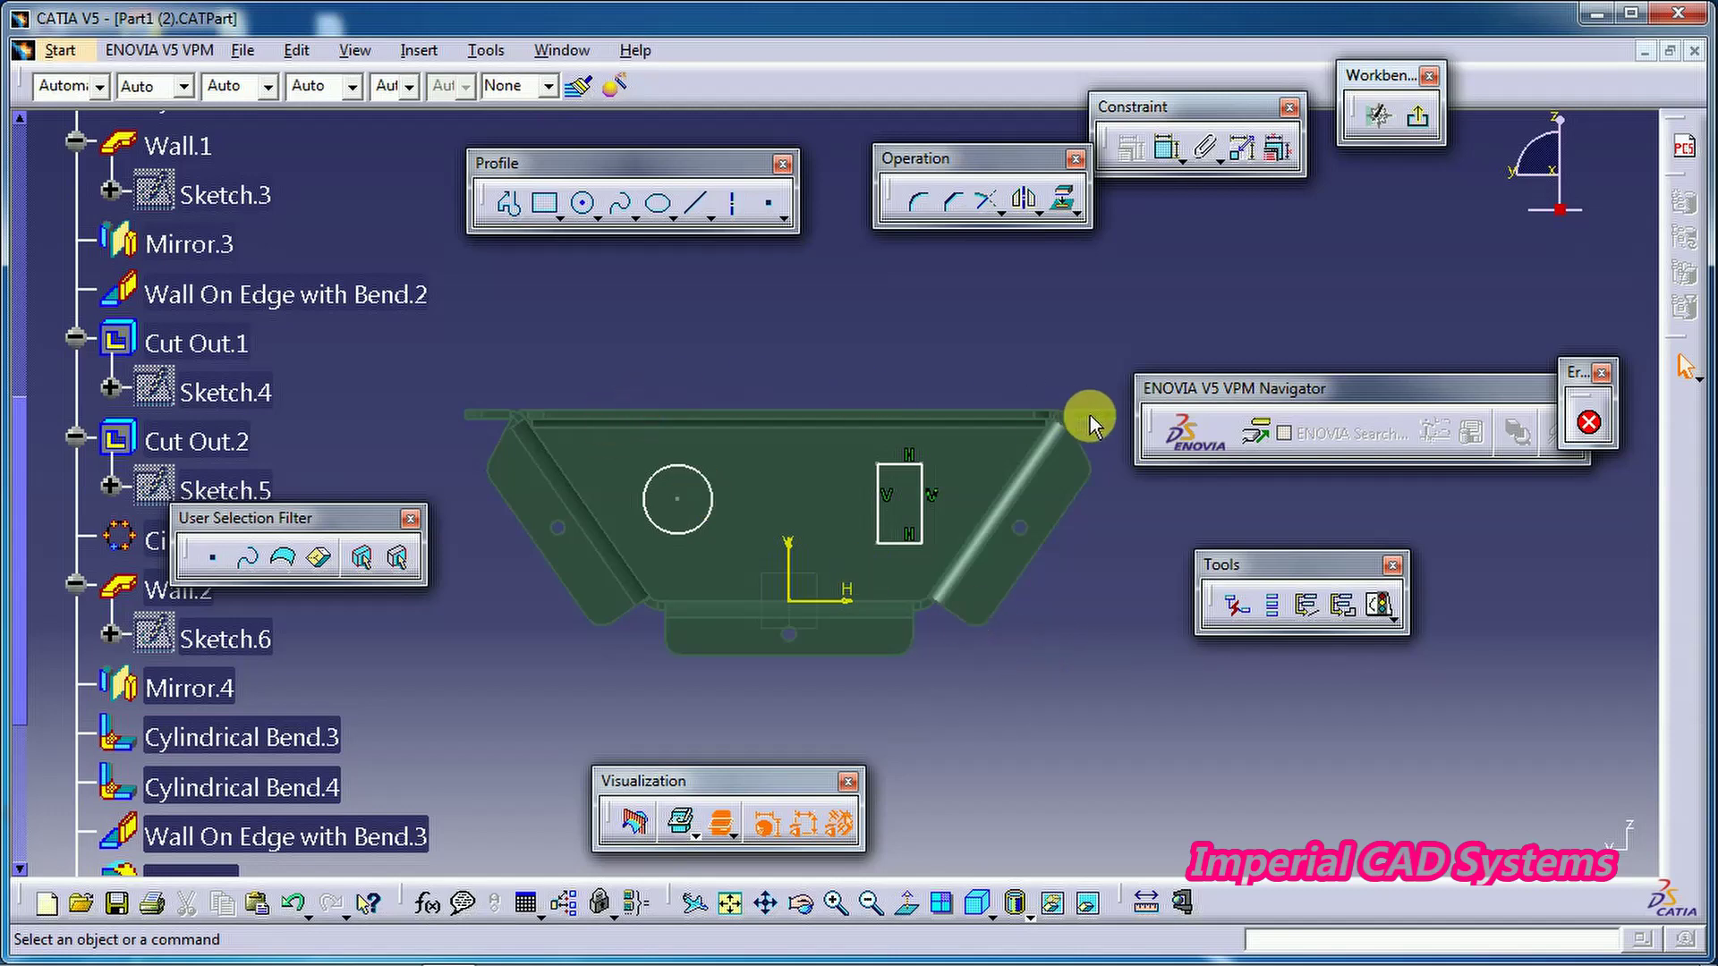
left_click(721, 828)
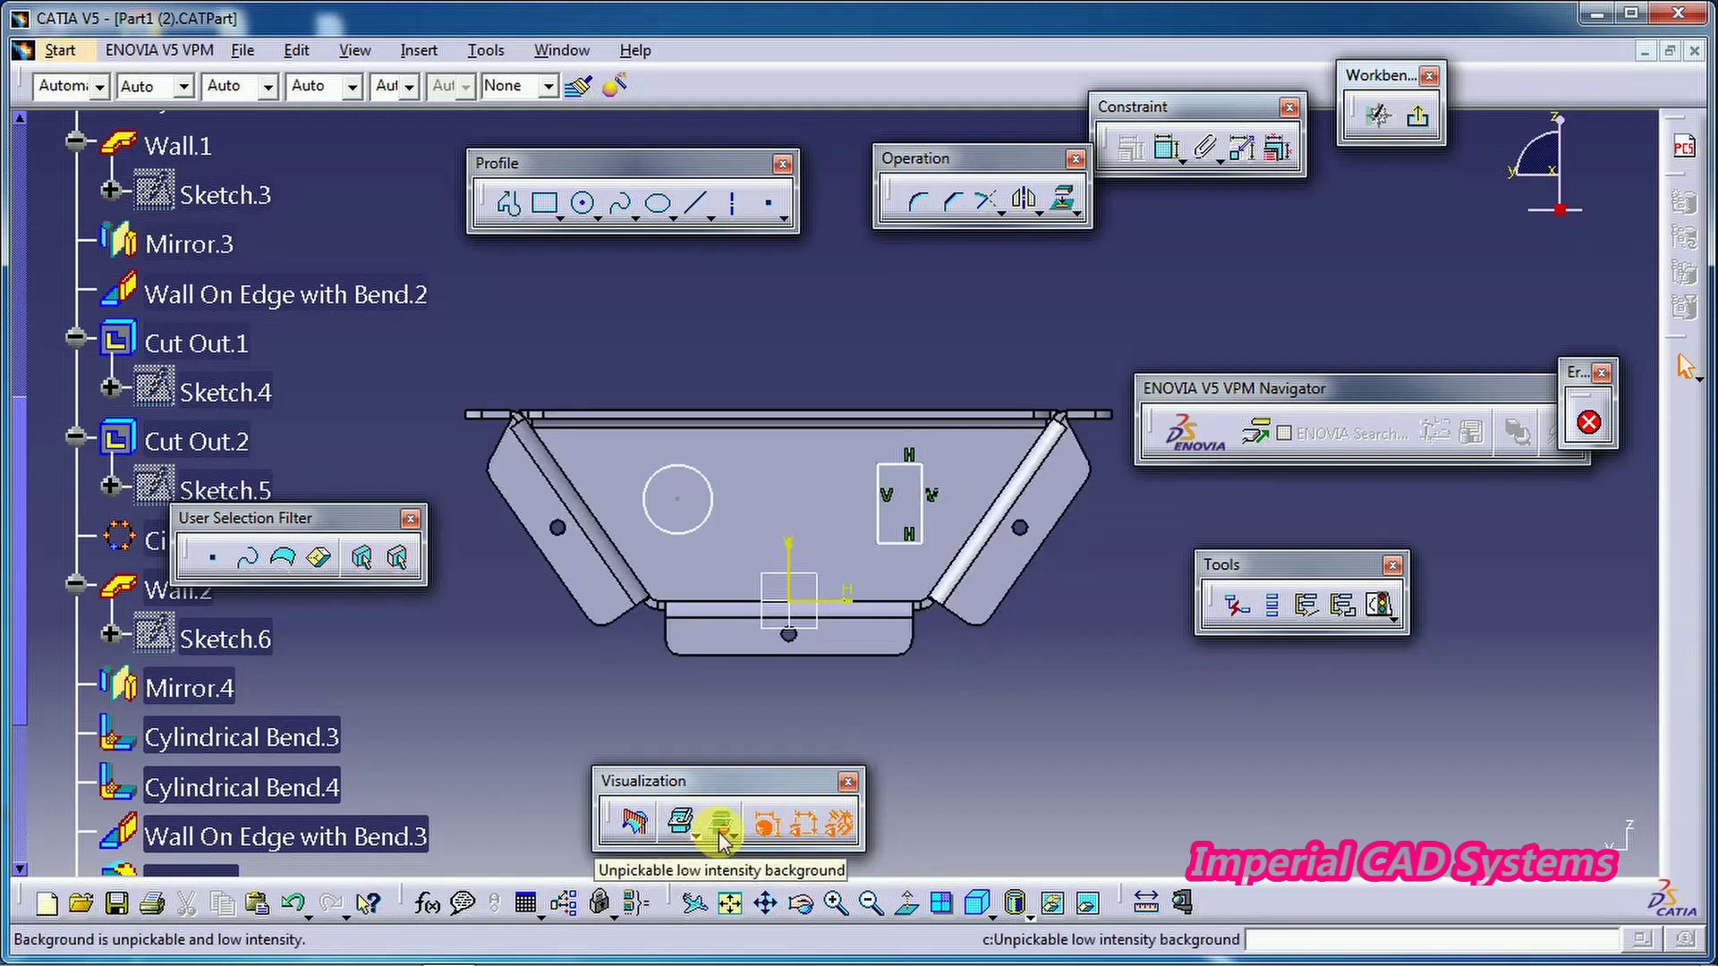
left_click(721, 830)
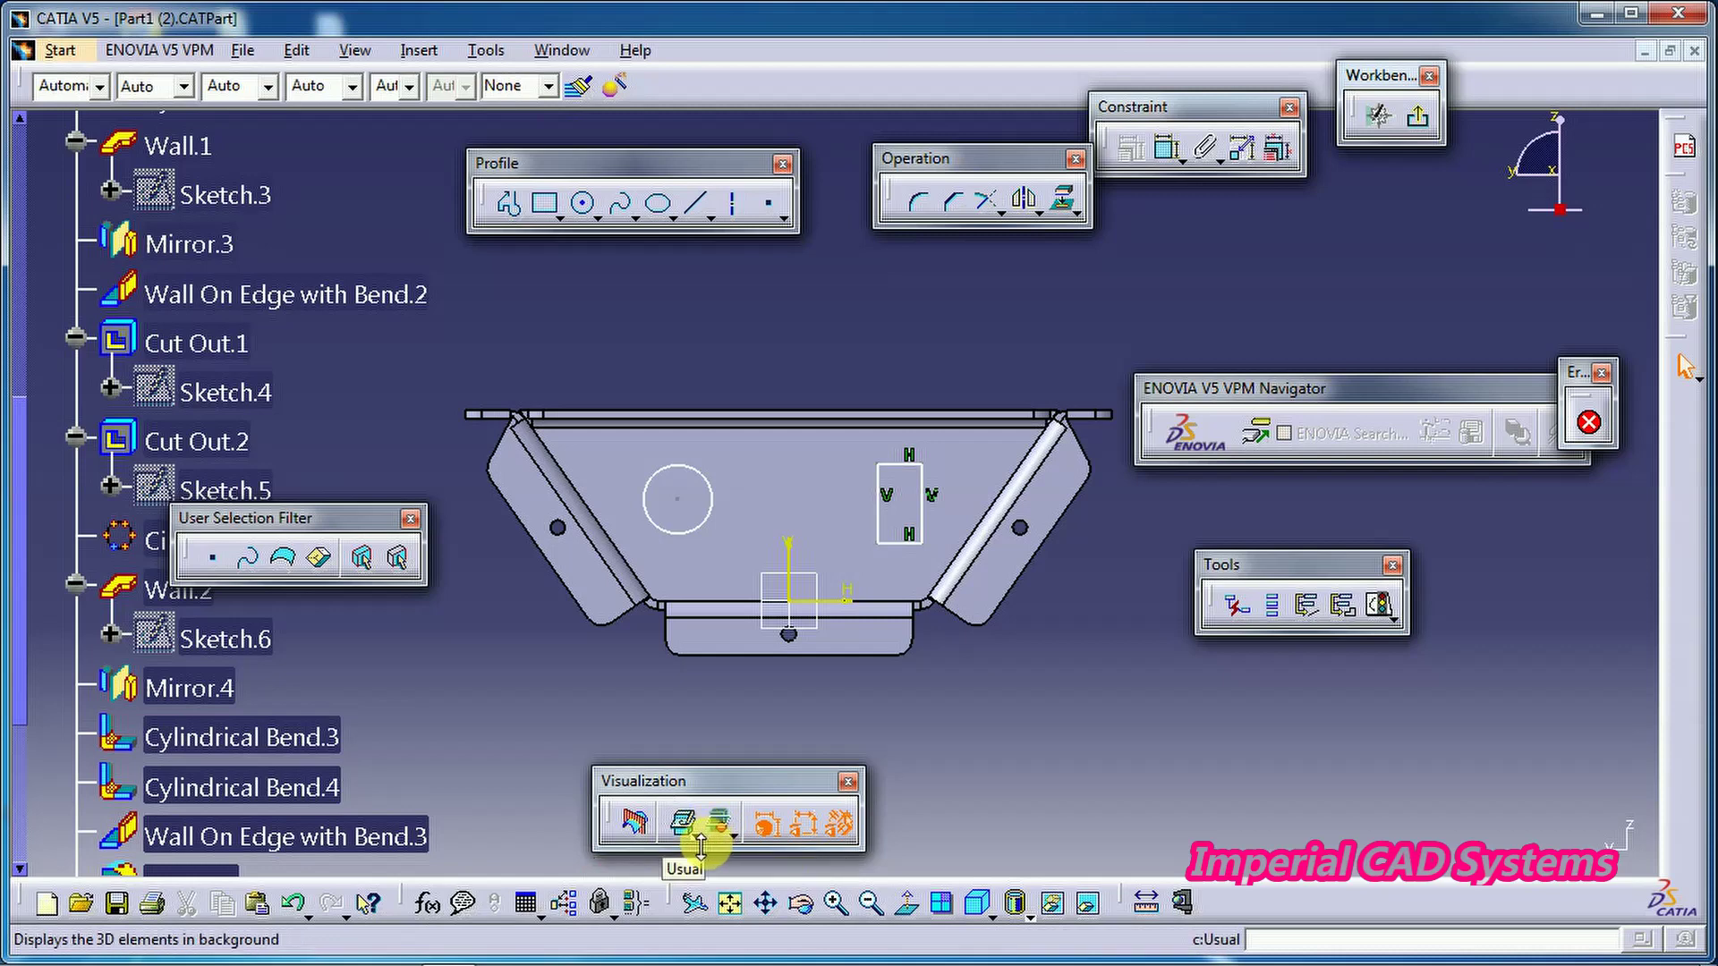
left_click(727, 833)
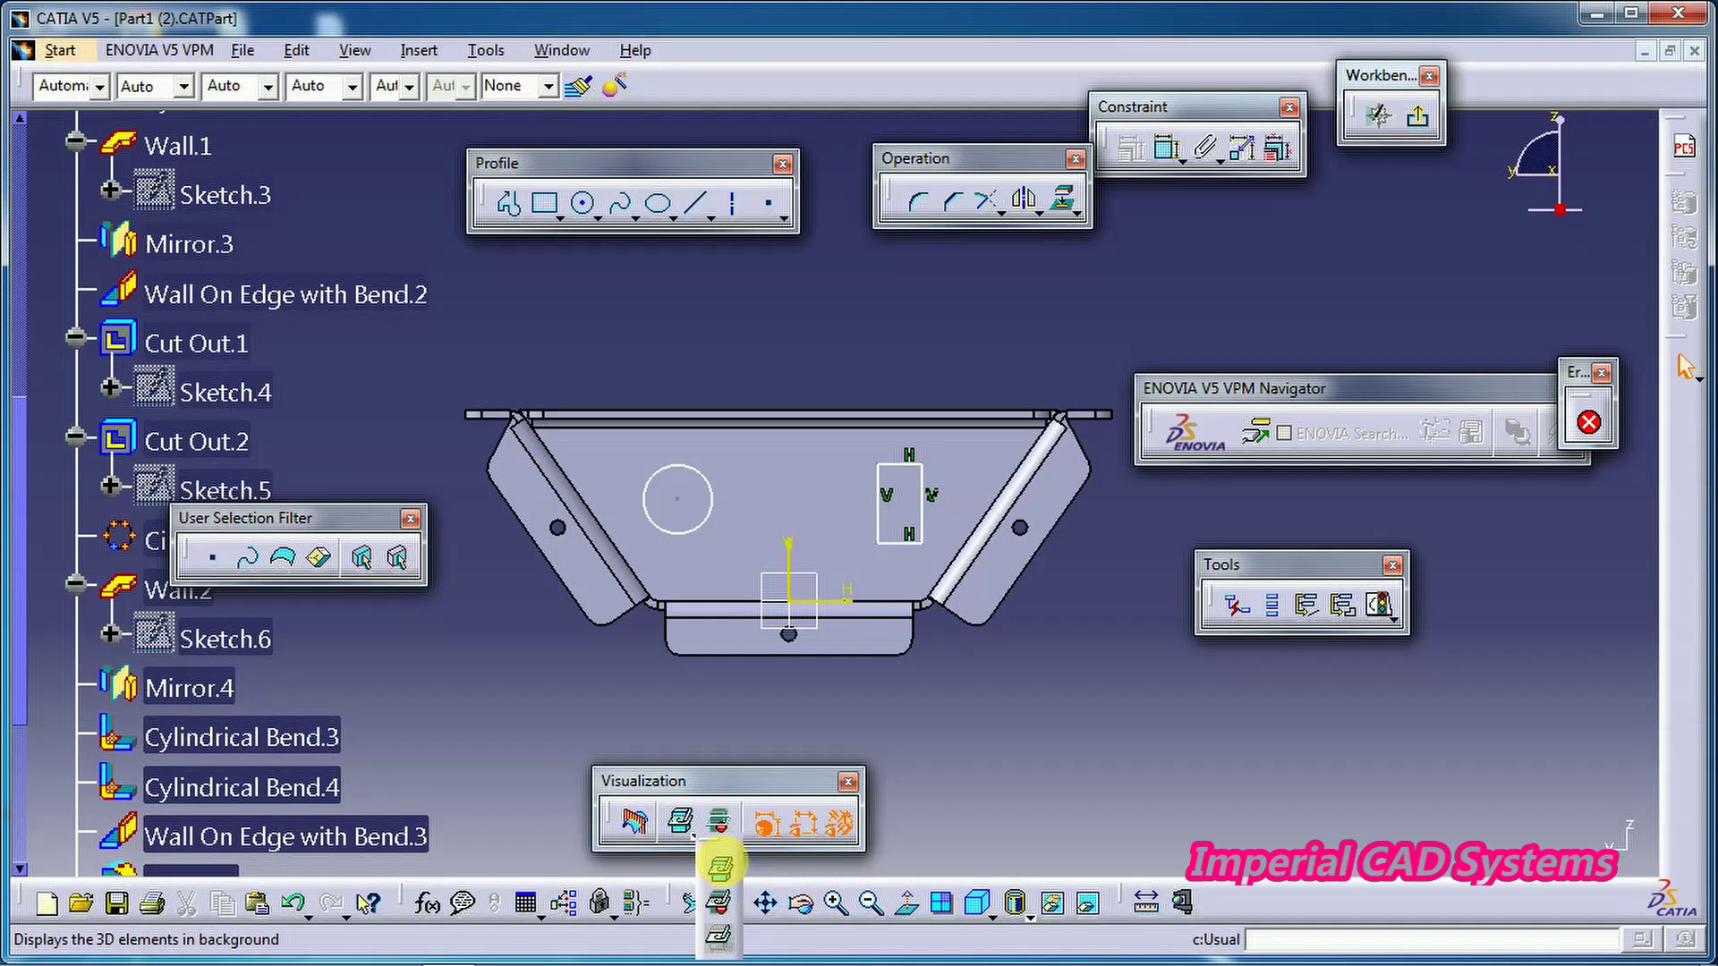
left_click(722, 868)
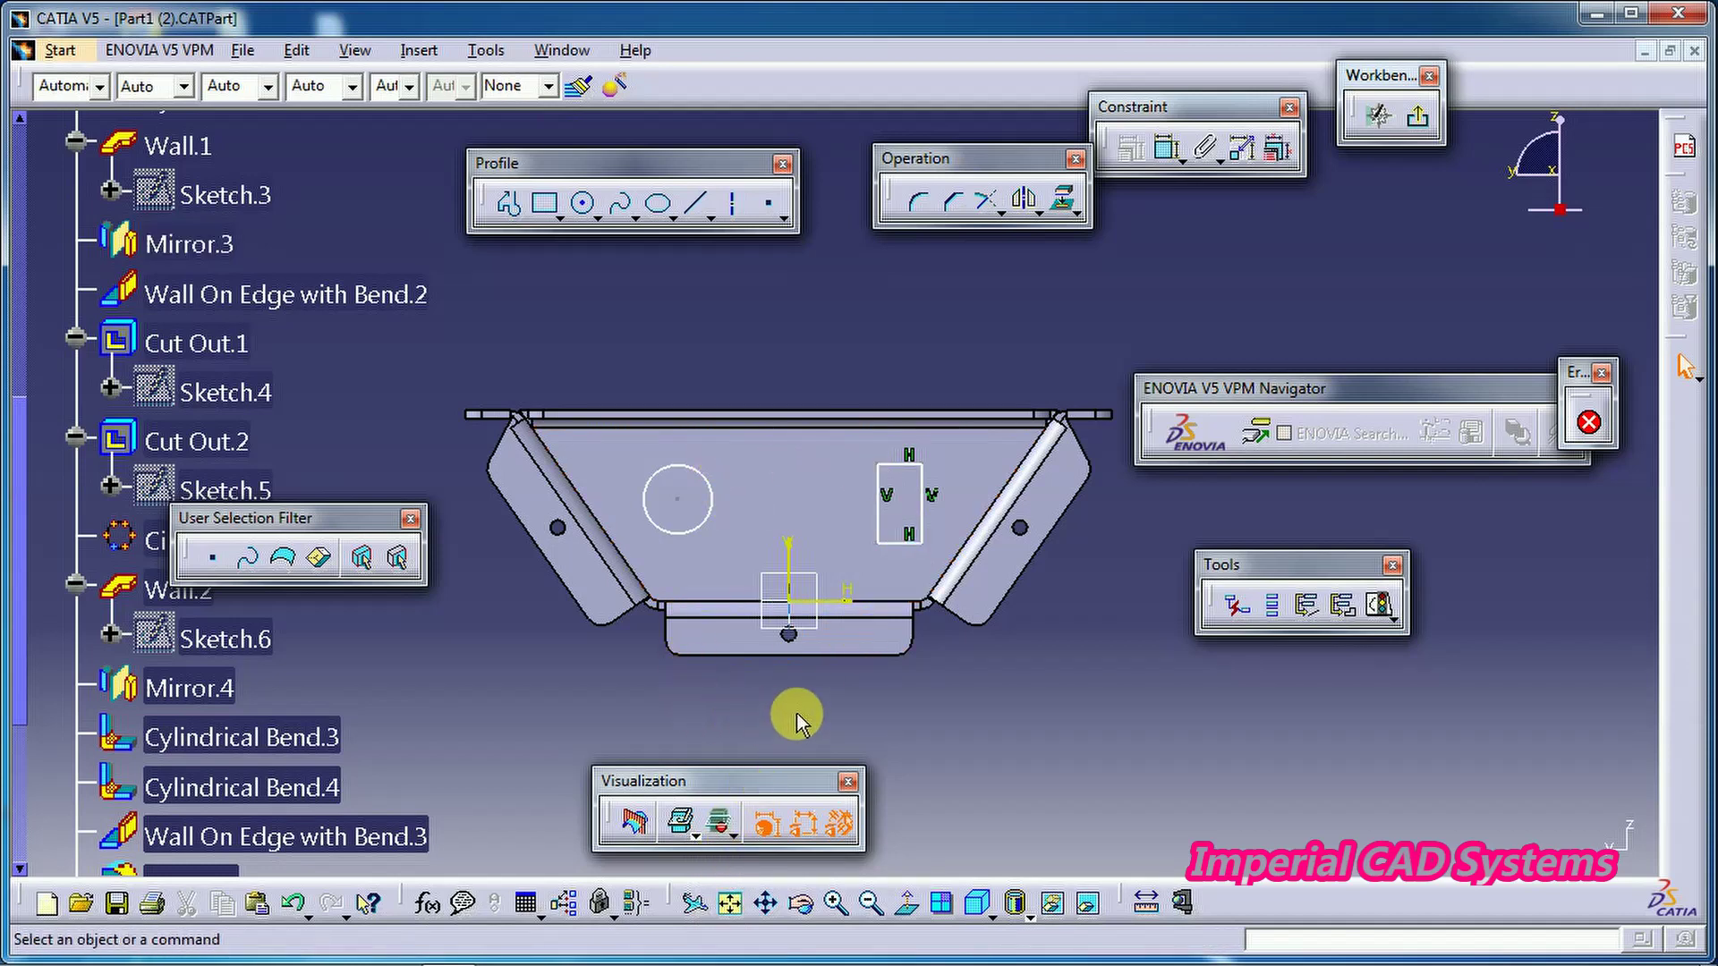
middle_click_drag(791, 717, 778, 695)
left_click(703, 837)
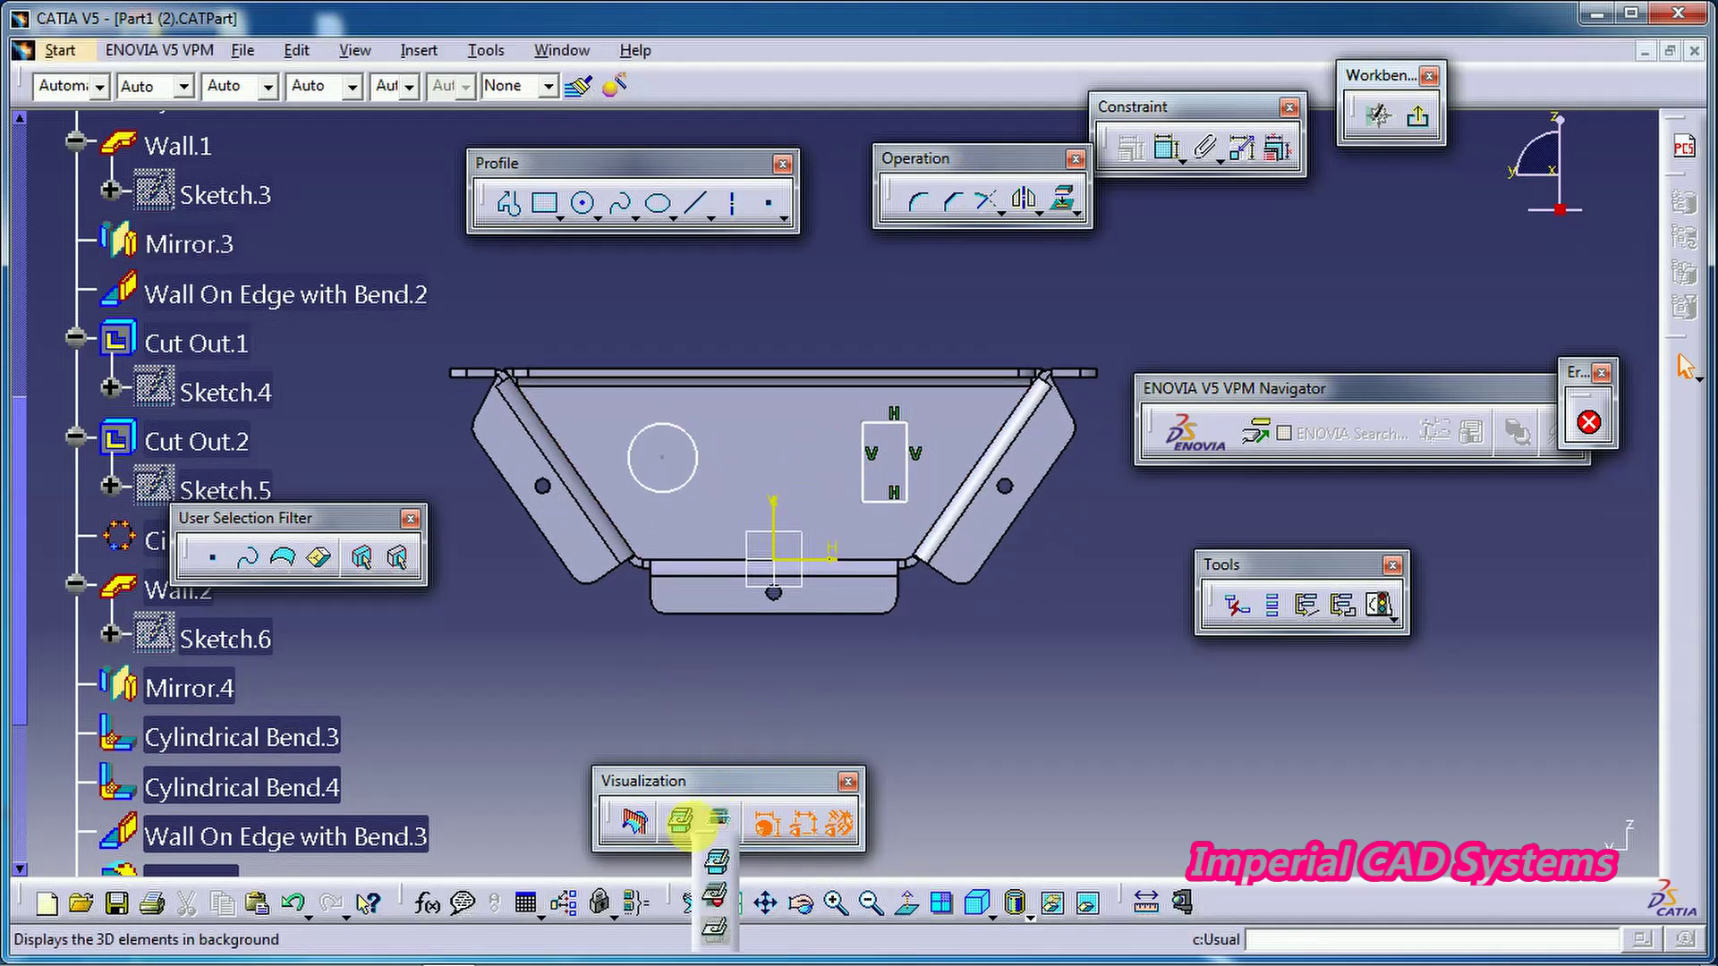
left_click(707, 850)
left_click(732, 836)
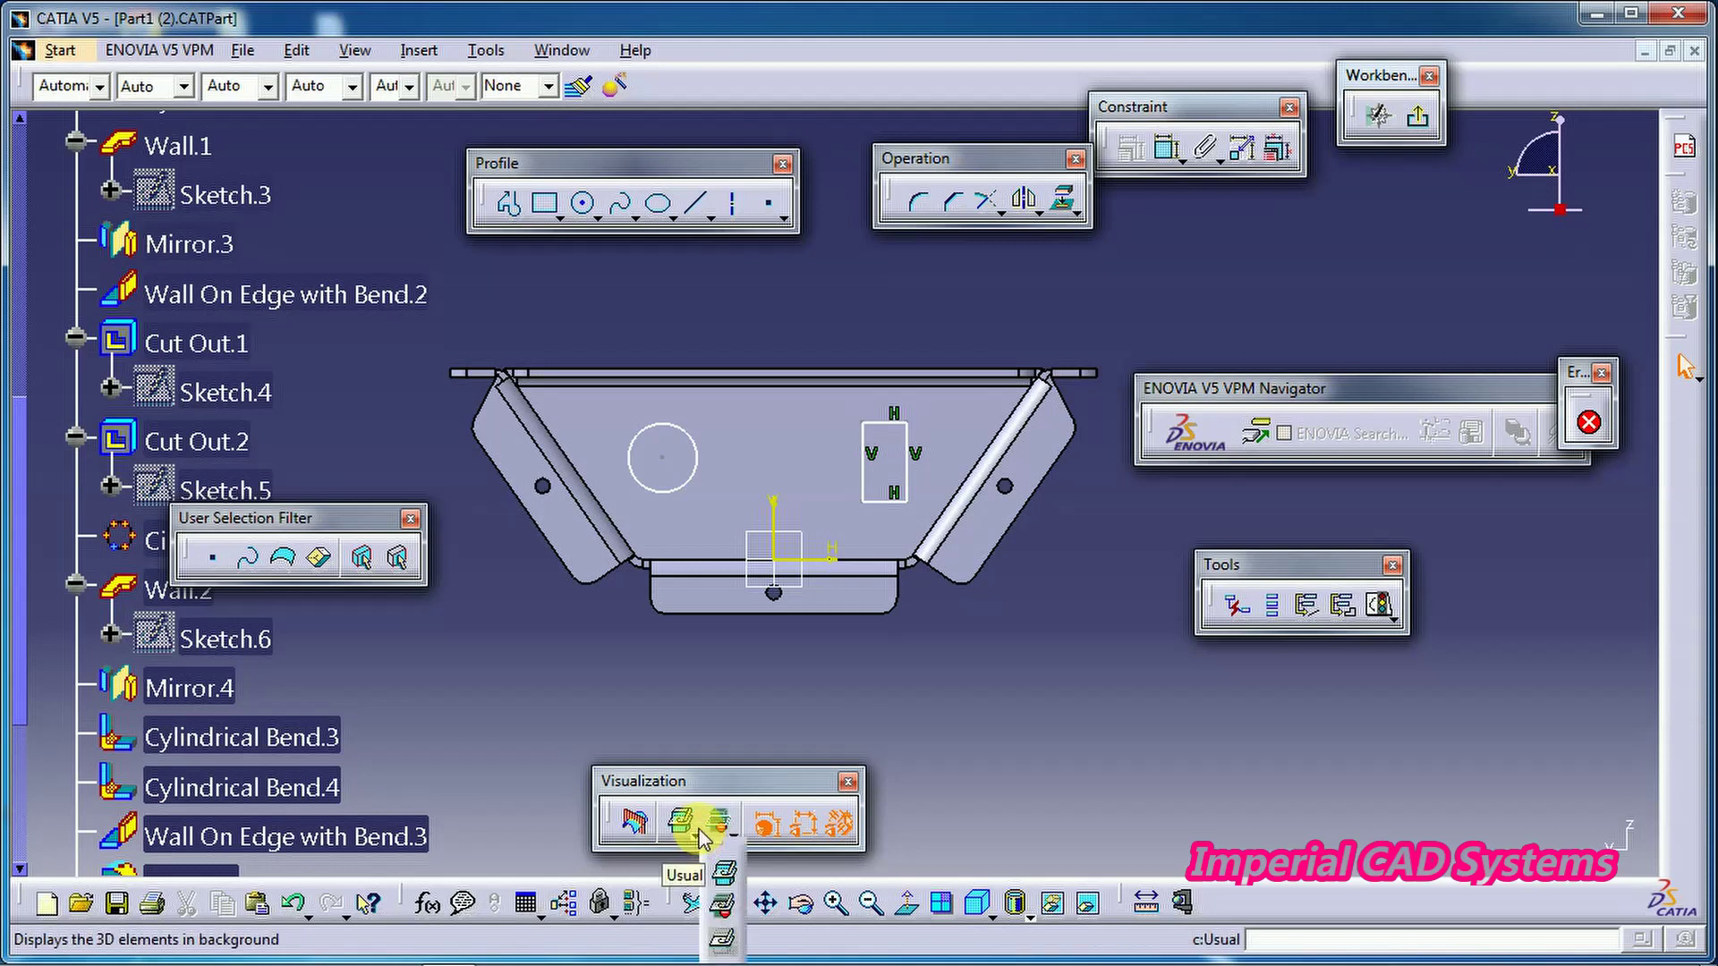
left_click(723, 906)
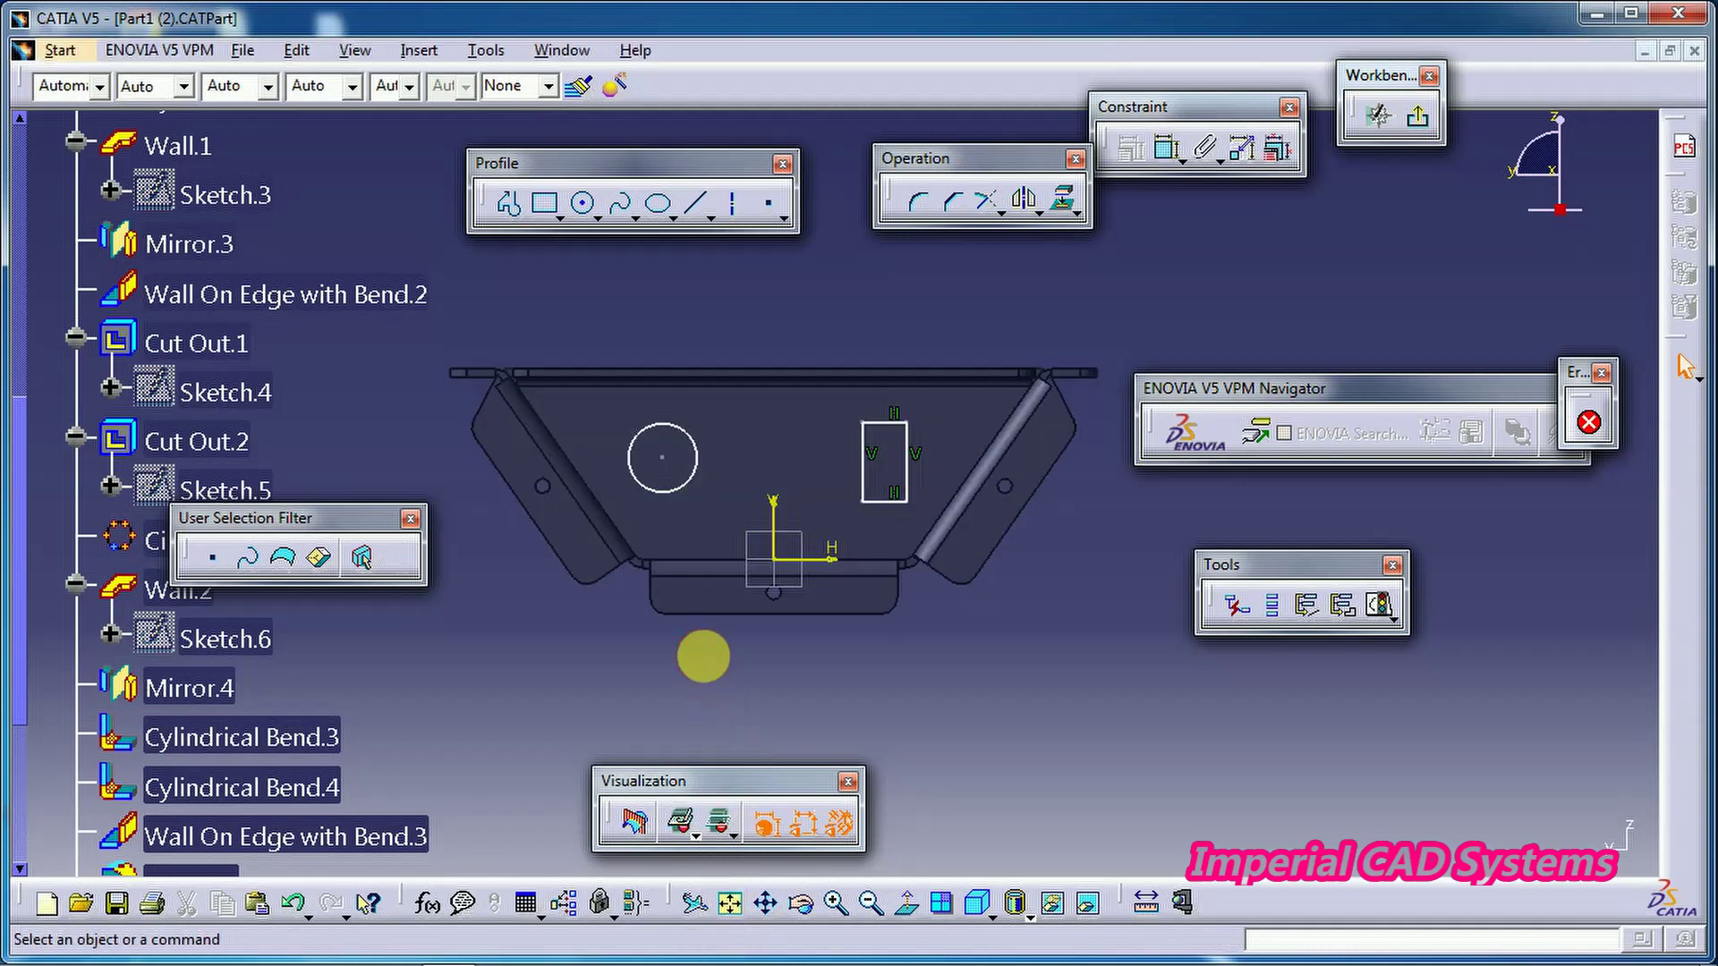
middle_click_drag(704, 664, 651, 626)
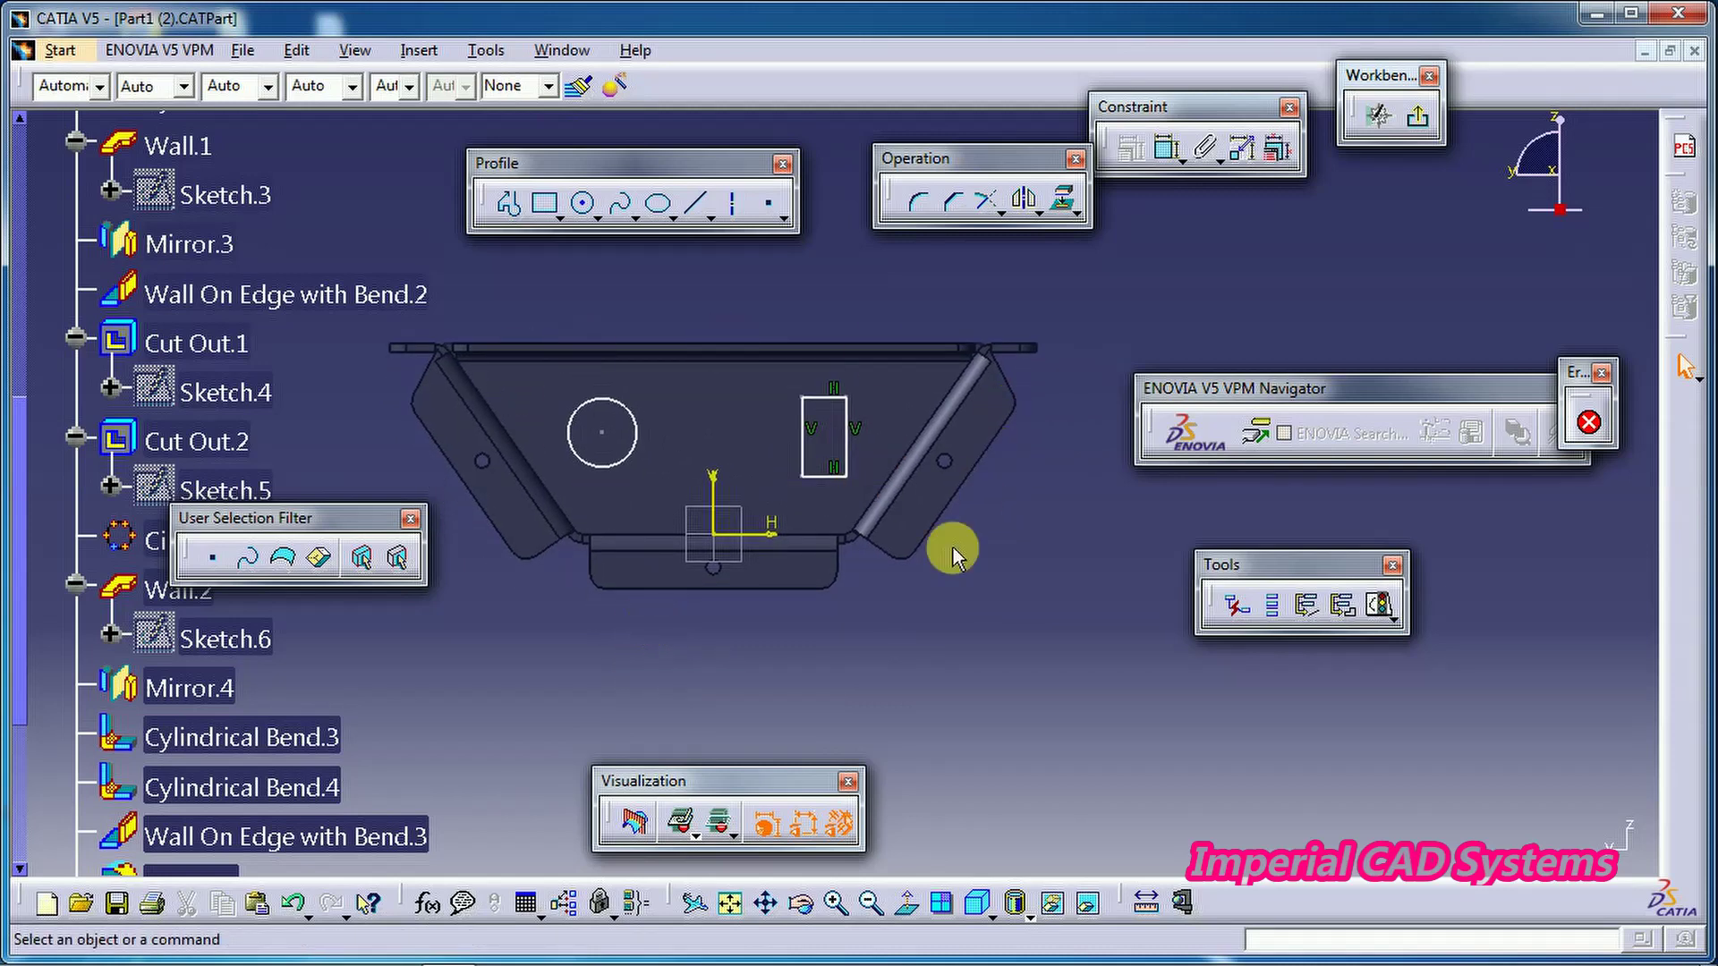
left_click(720, 823)
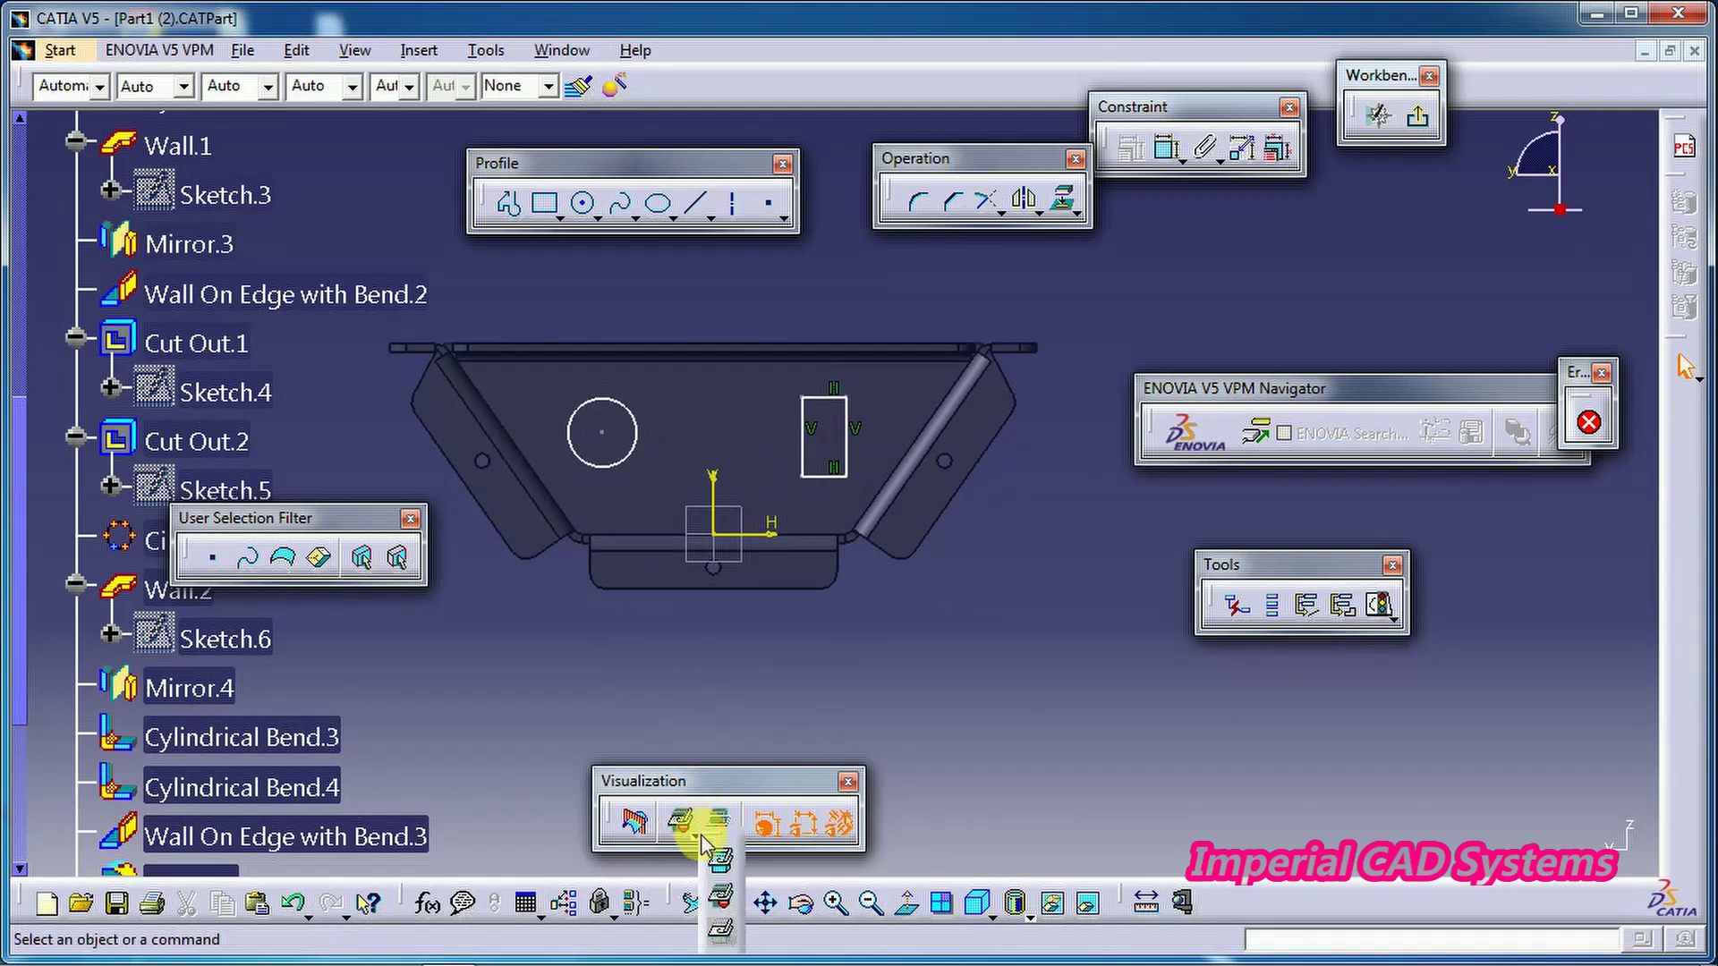
left_click(725, 933)
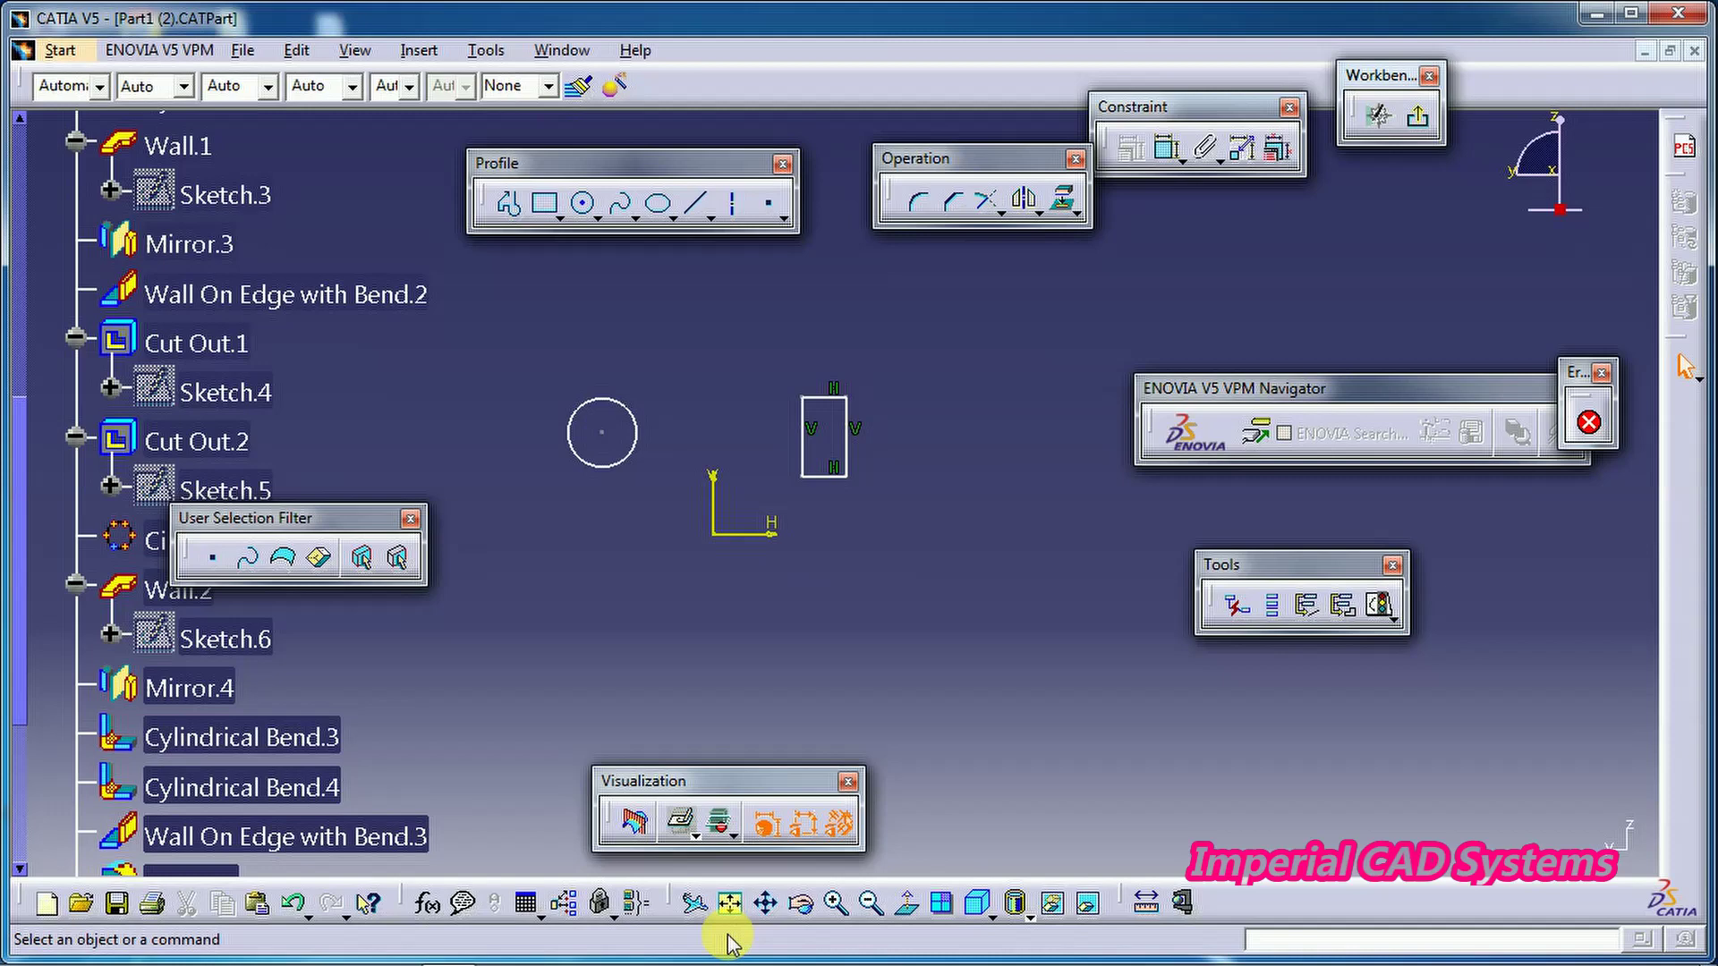
left_click(694, 841)
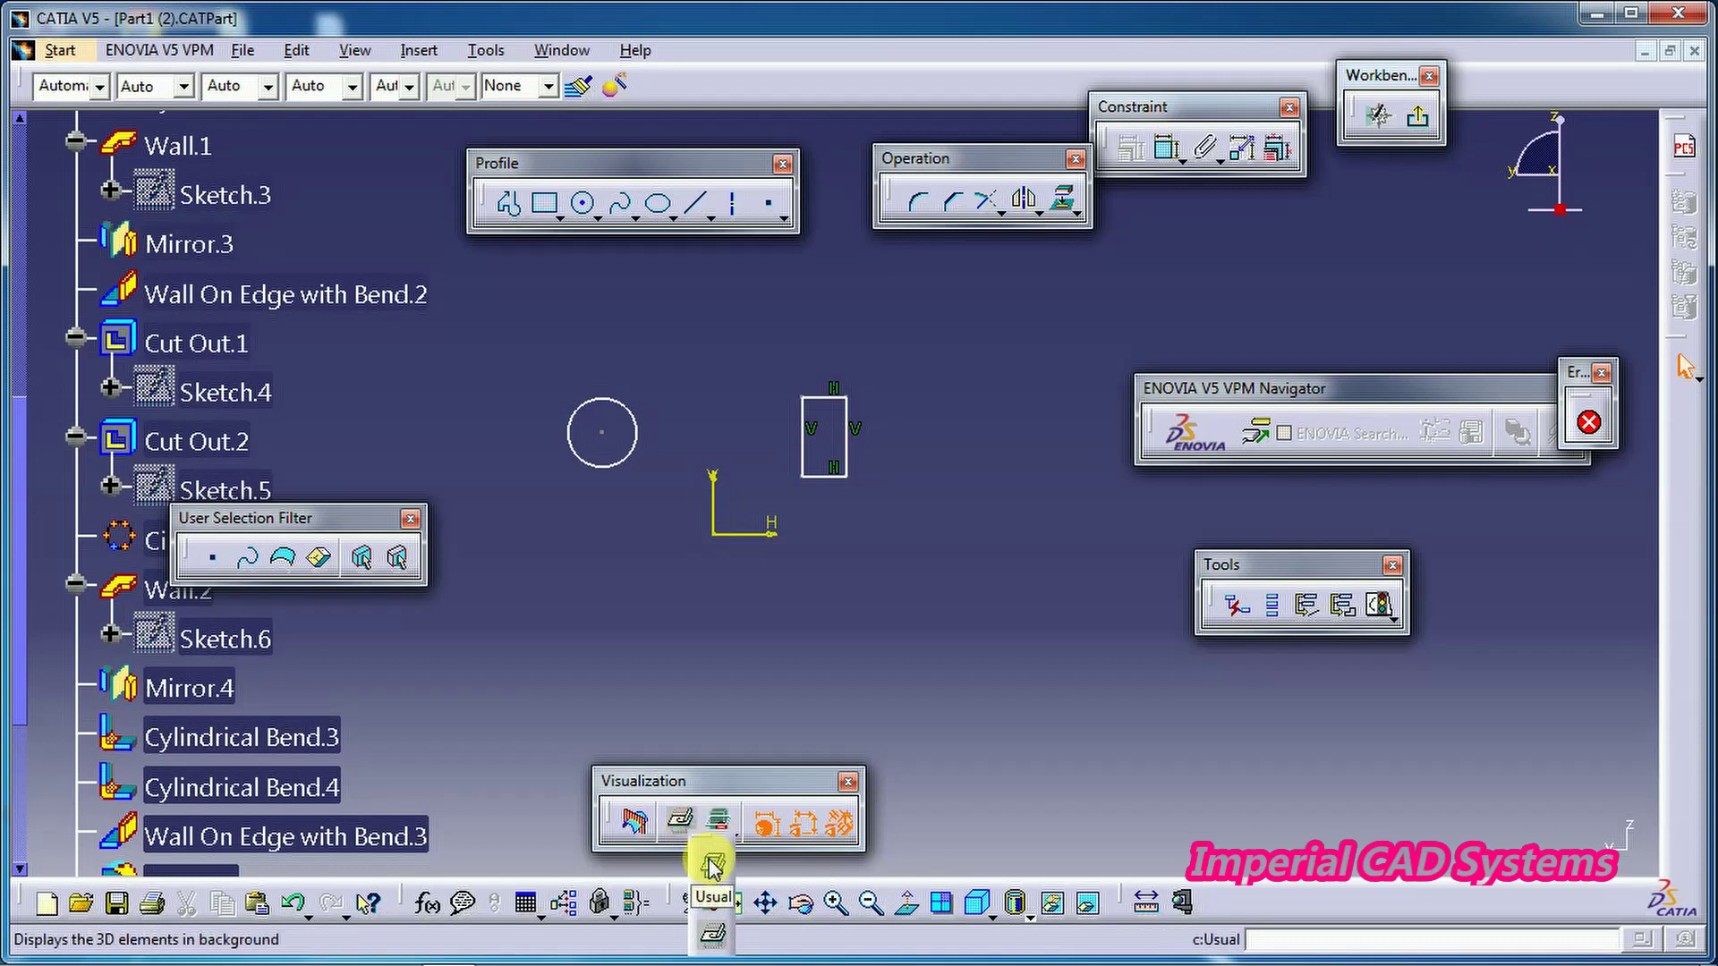
left_click(713, 865)
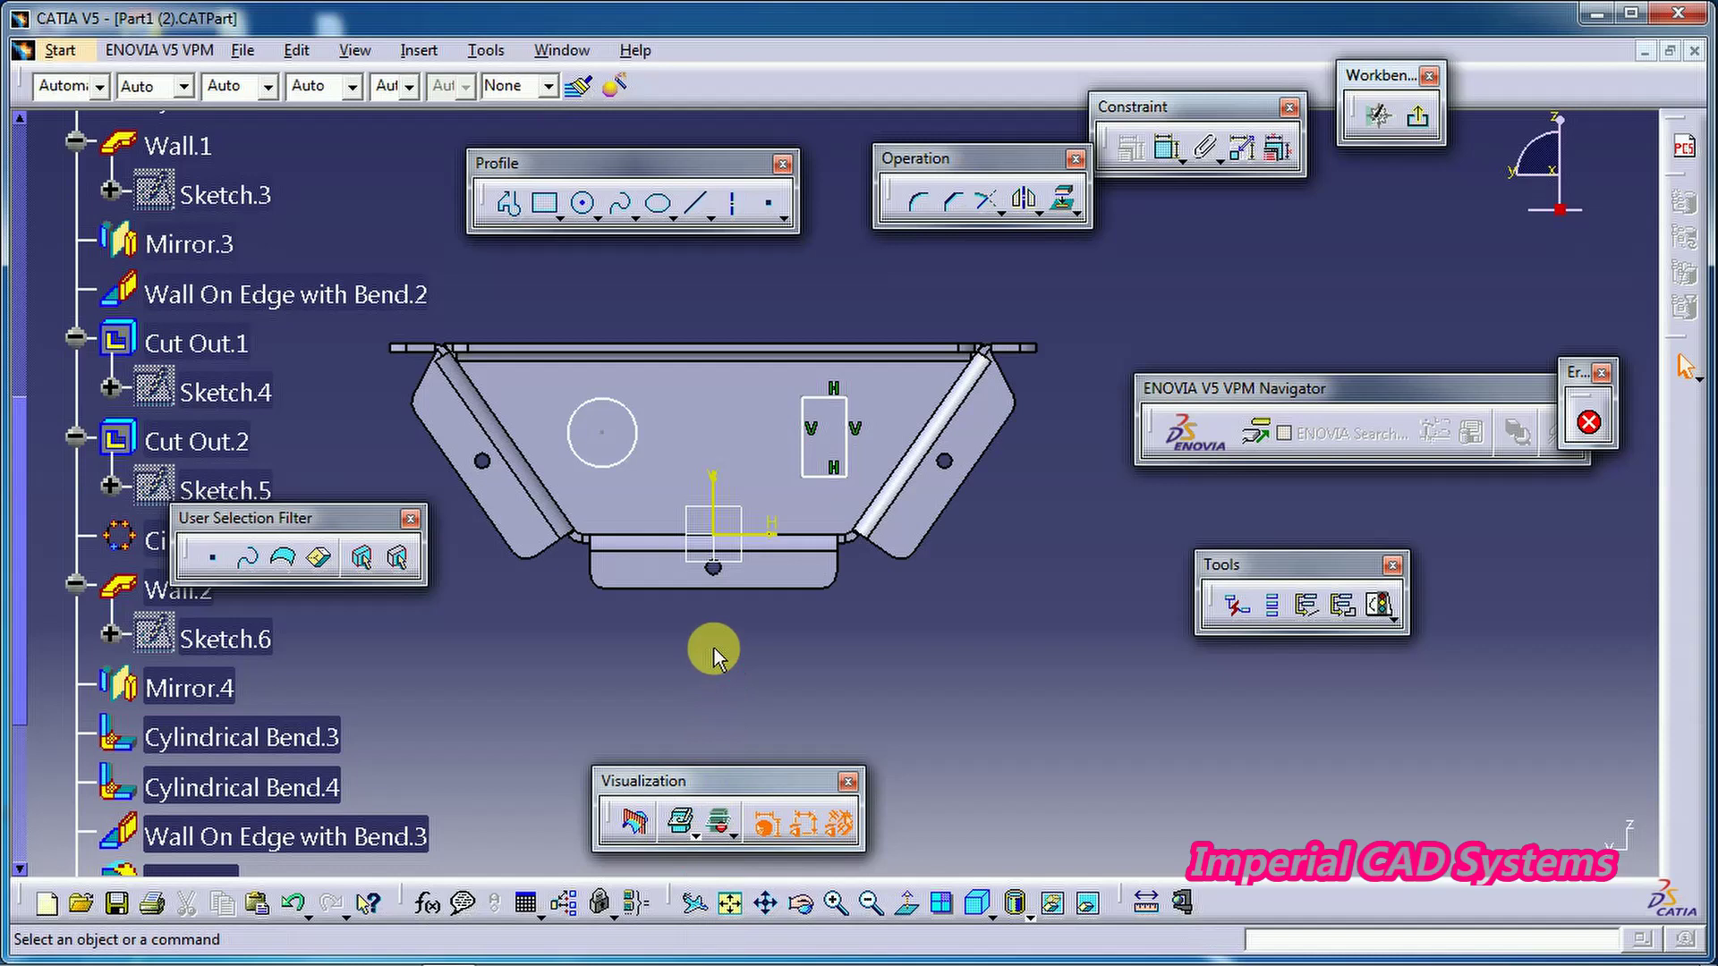